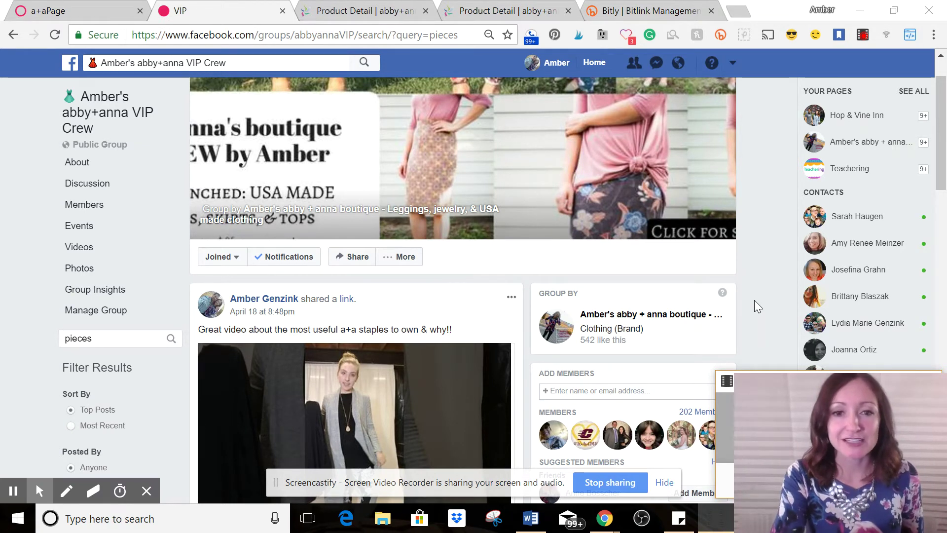
Show the 5 Key a+a Pieces bitlink in Bitly and highlight its long YouTube destination URL
scroll(754, 301, down, 2)
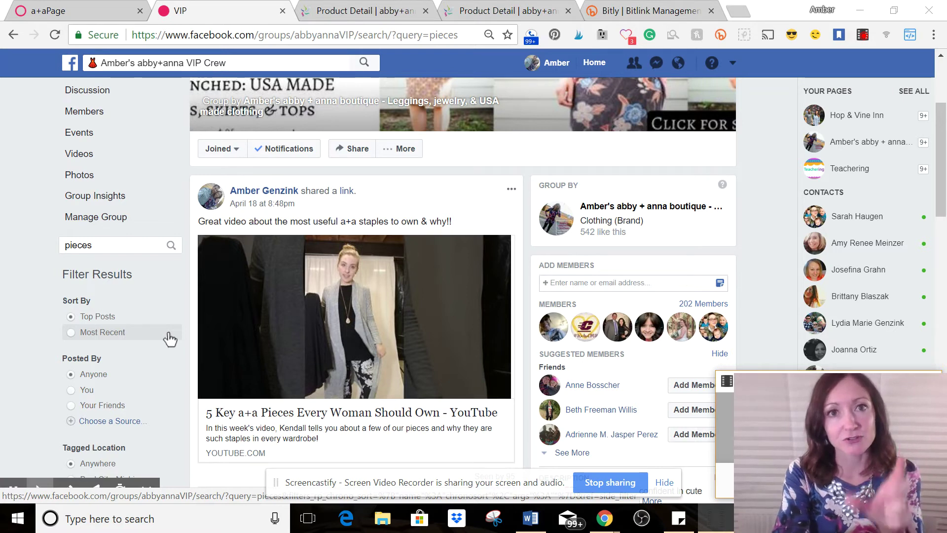
click(633, 13)
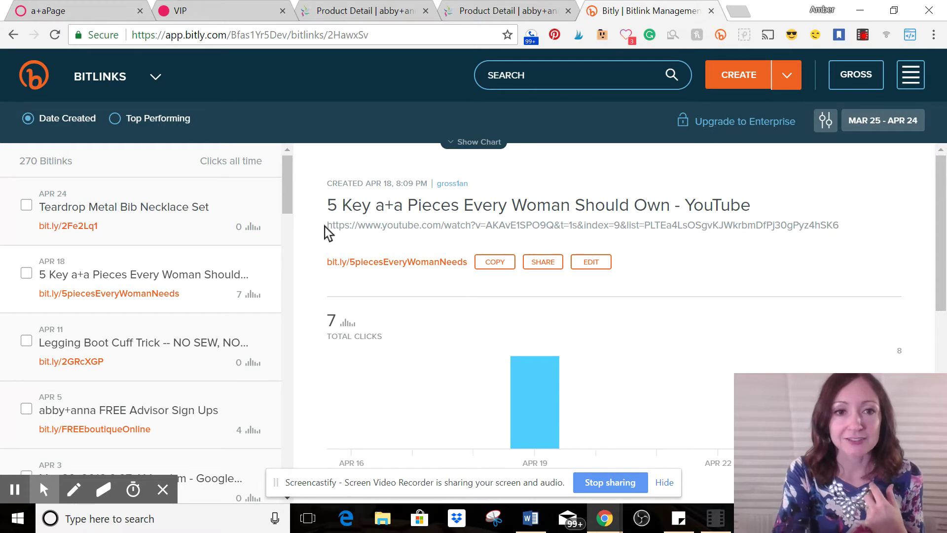
drag(327, 226, 825, 238)
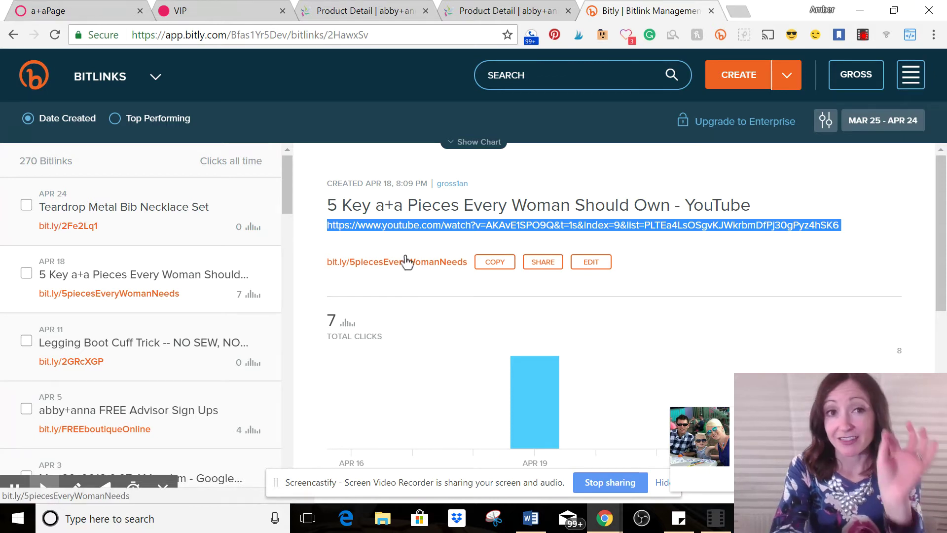
click(238, 13)
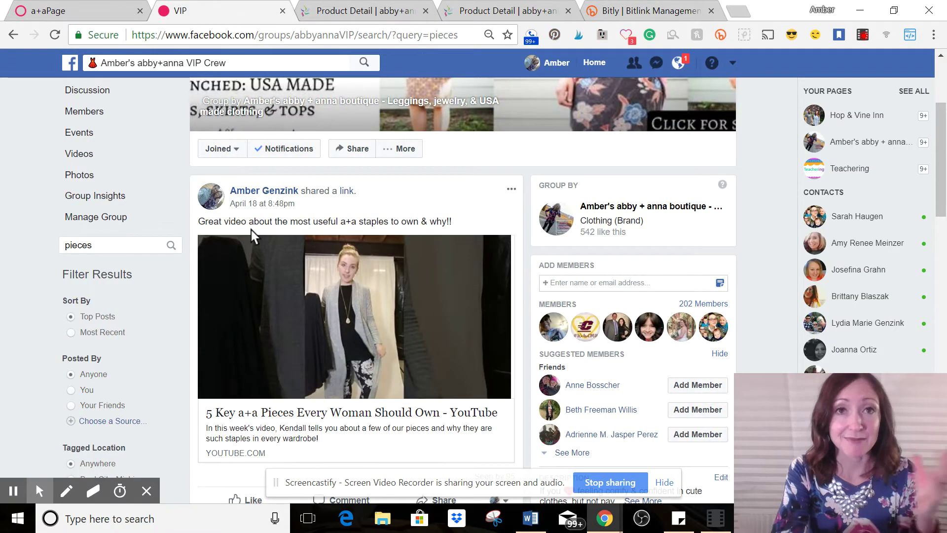
Open and close the 5 Key a+a Pieces video in the VIP group post's player twice
click(265, 249)
click(19, 256)
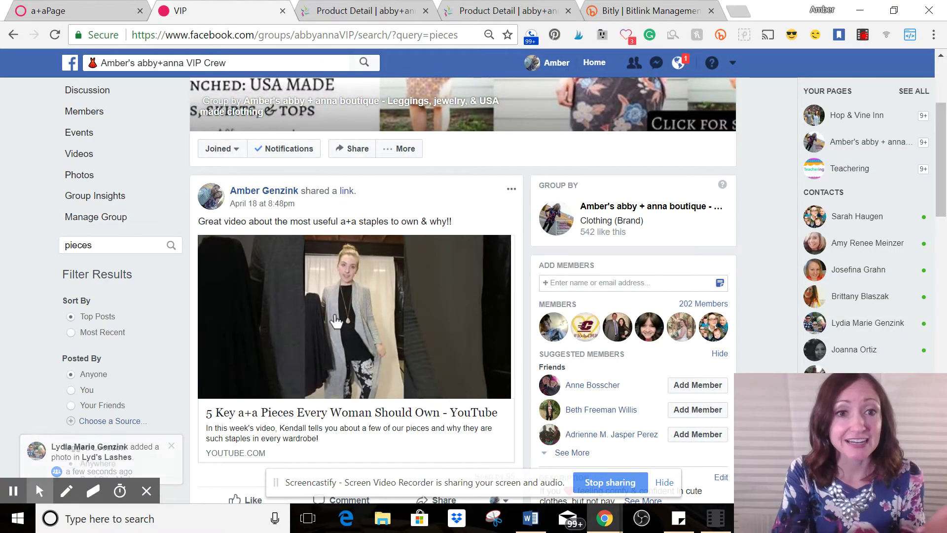
click(467, 309)
click(135, 434)
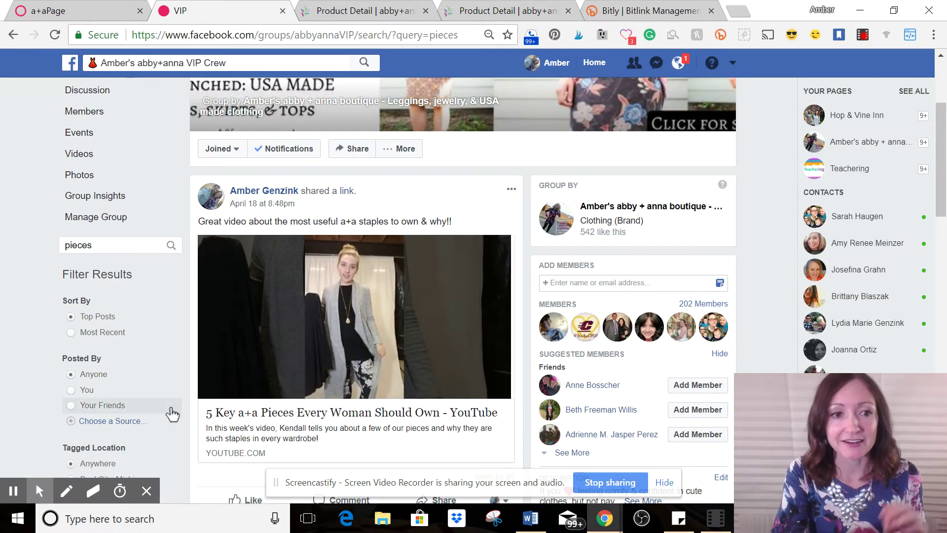
scroll(173, 416, down, 1)
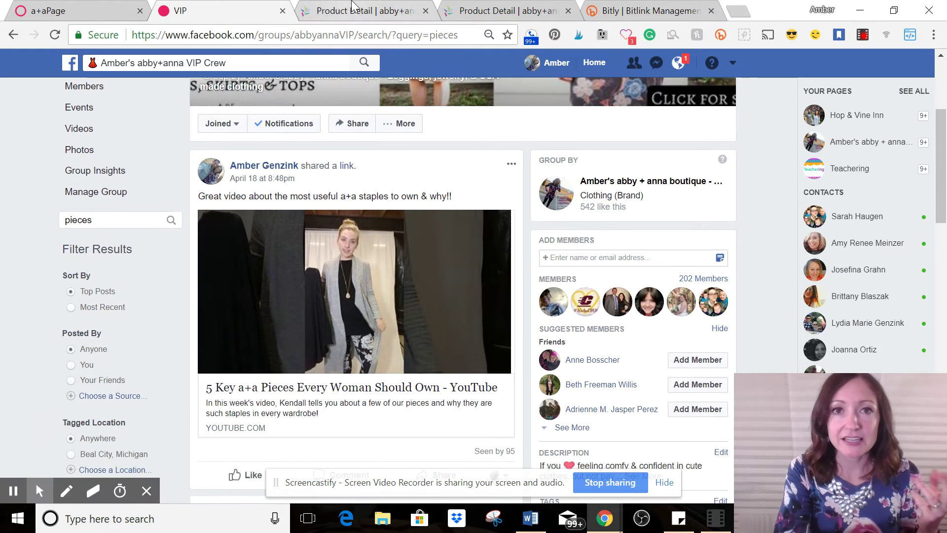
click(623, 7)
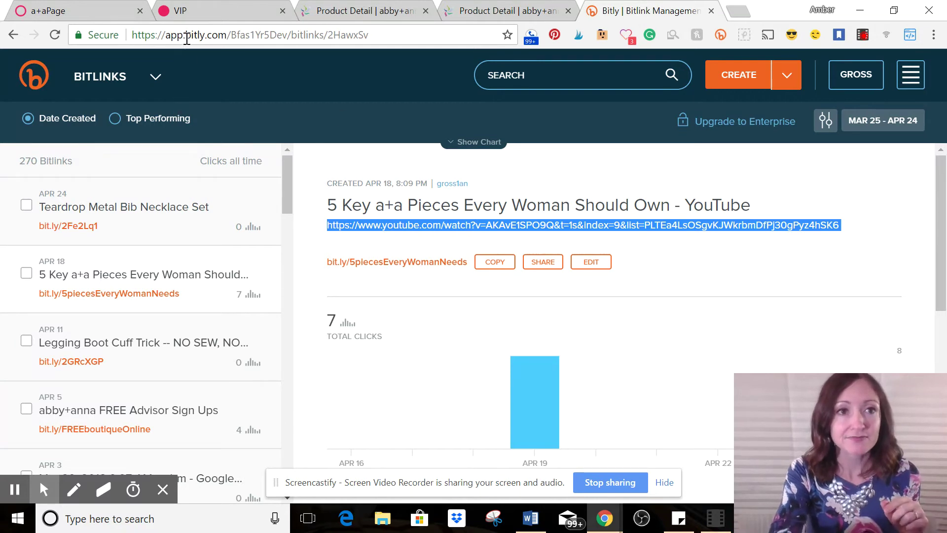
Highlight bitly.co in the address bar, then clear the selection
drag(187, 38, 204, 39)
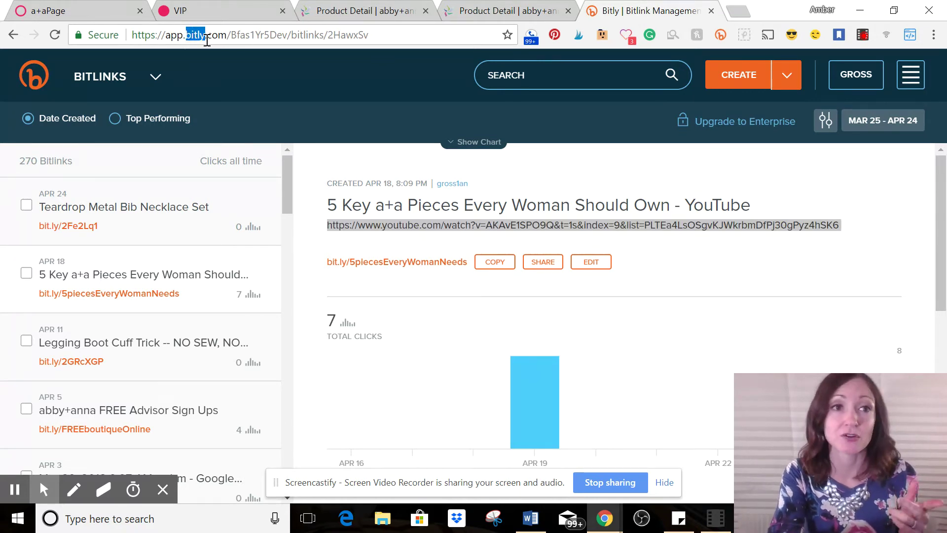
drag(206, 41, 221, 40)
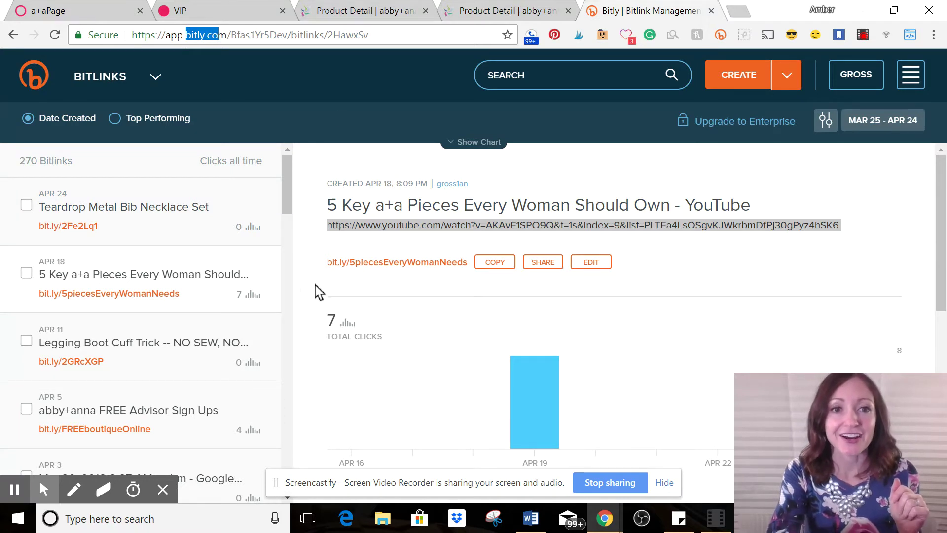
click(308, 300)
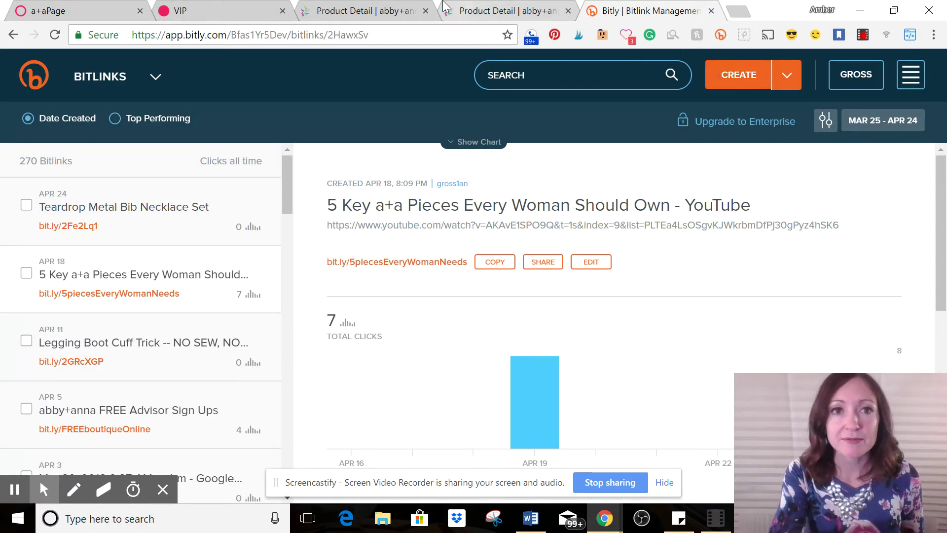
Pause the Boomerang video in the post on the boutique's Facebook page
click(88, 7)
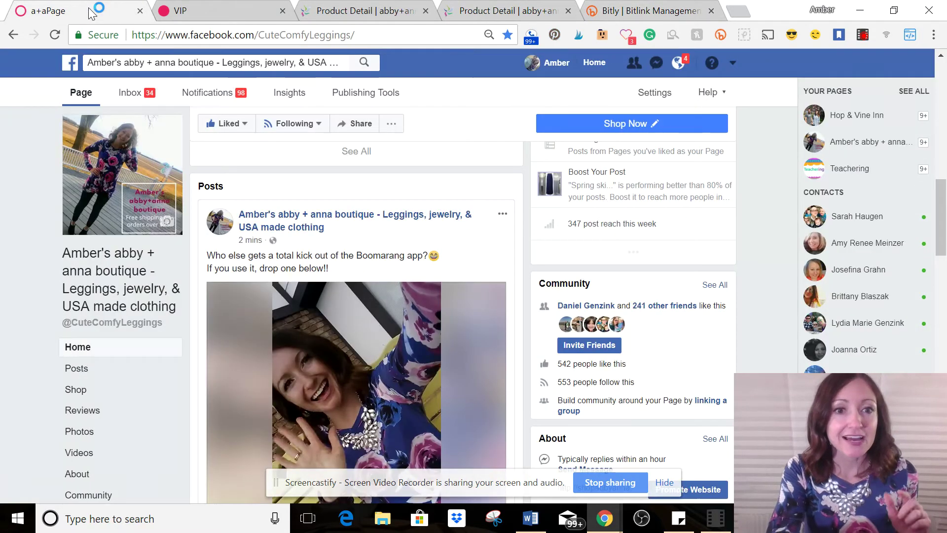
scroll(24, 315, down, 2)
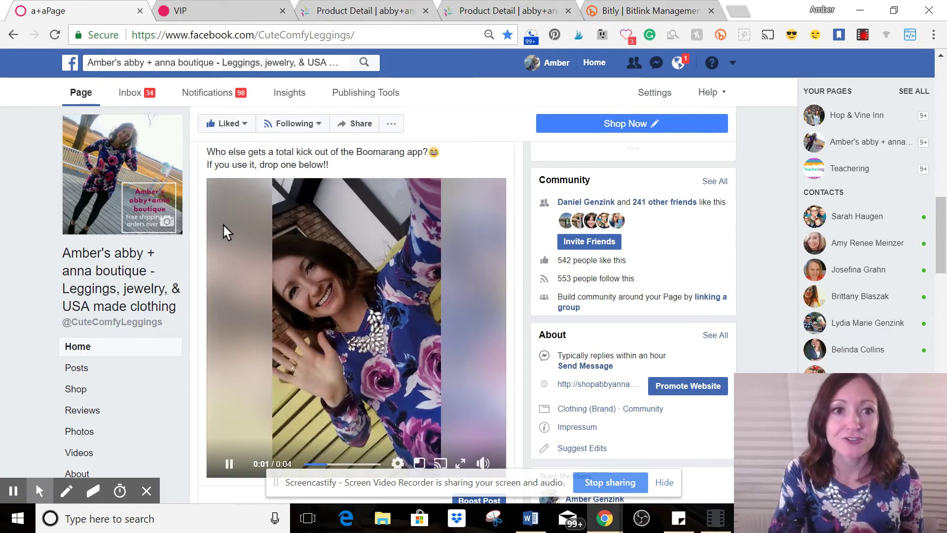
scroll(225, 231, up, 1)
scroll(224, 226, down, 1)
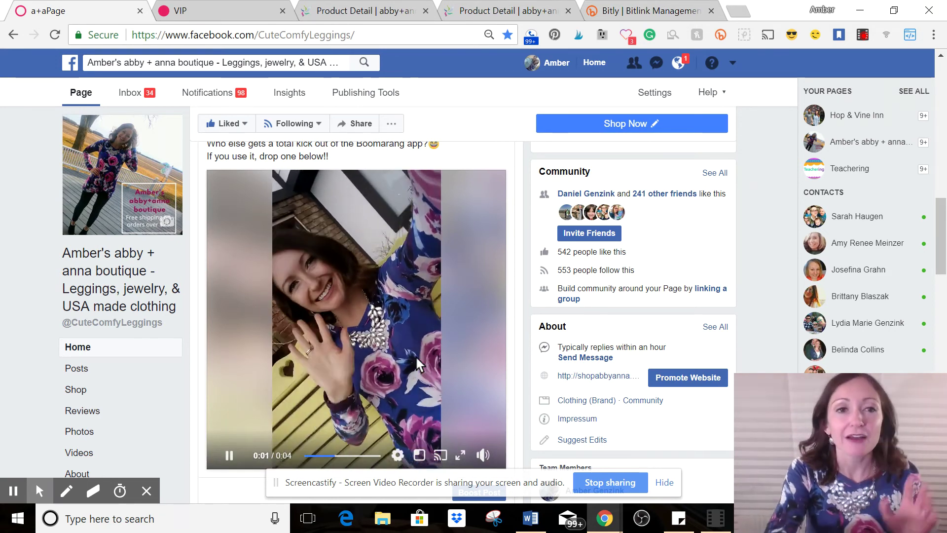
click(230, 456)
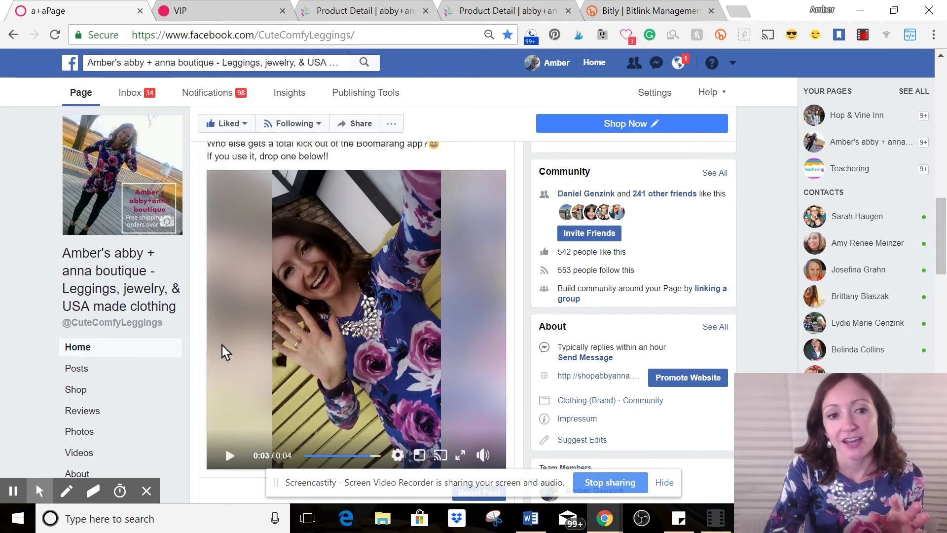
scroll(222, 345, up, 1)
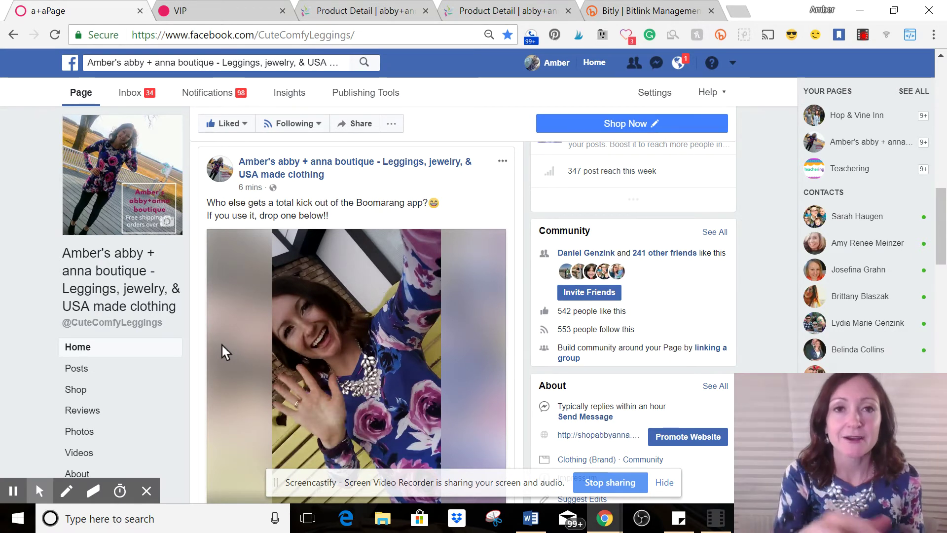
click(352, 10)
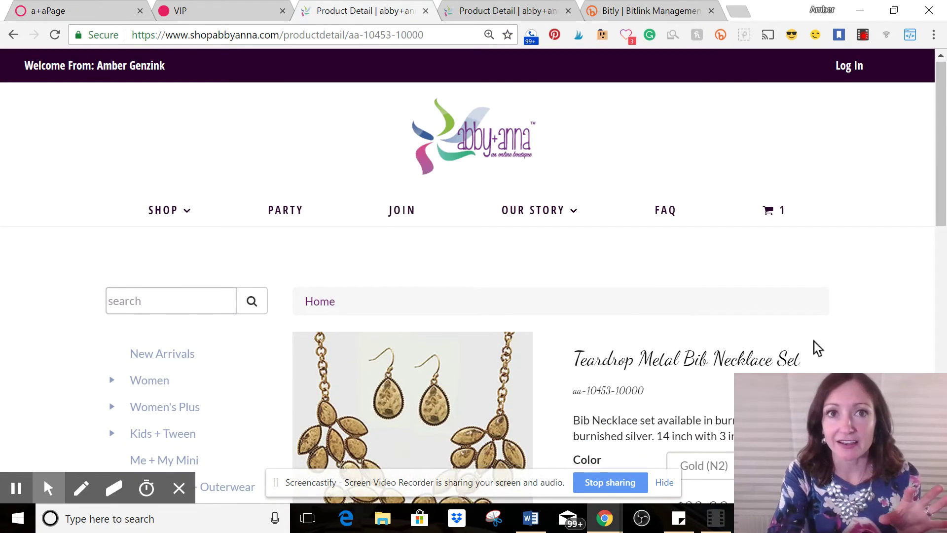
Check the necklace set's colour options, leaving Gold (N2) selected
scroll(818, 348, down, 3)
scroll(814, 346, down, 2)
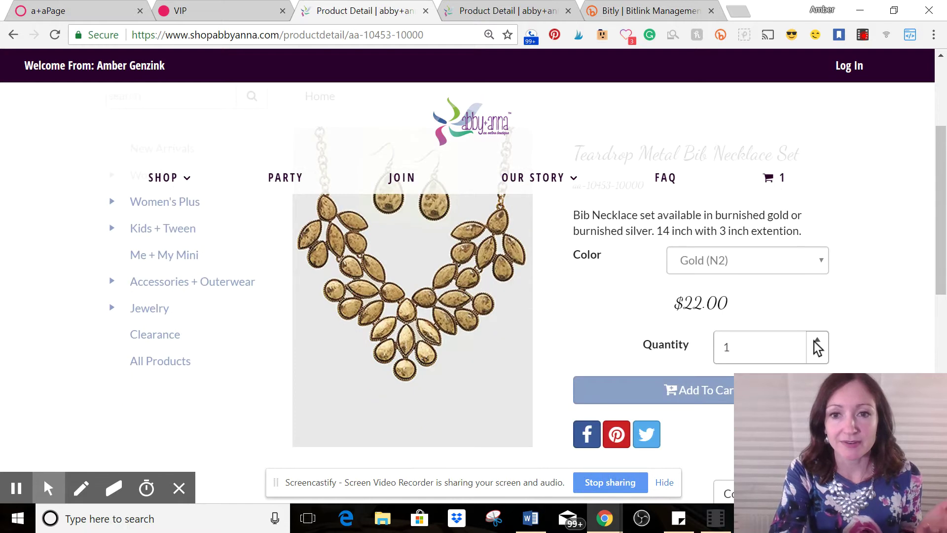
click(781, 229)
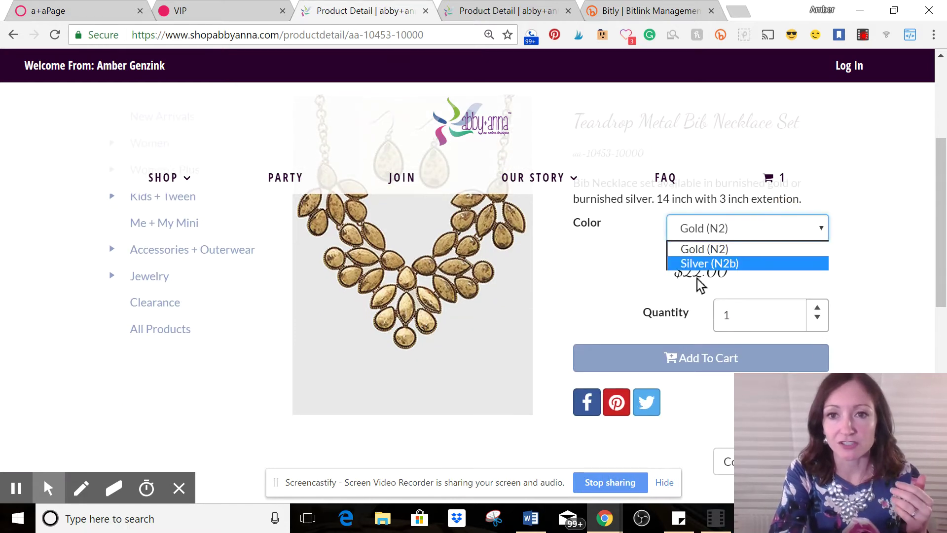
click(867, 261)
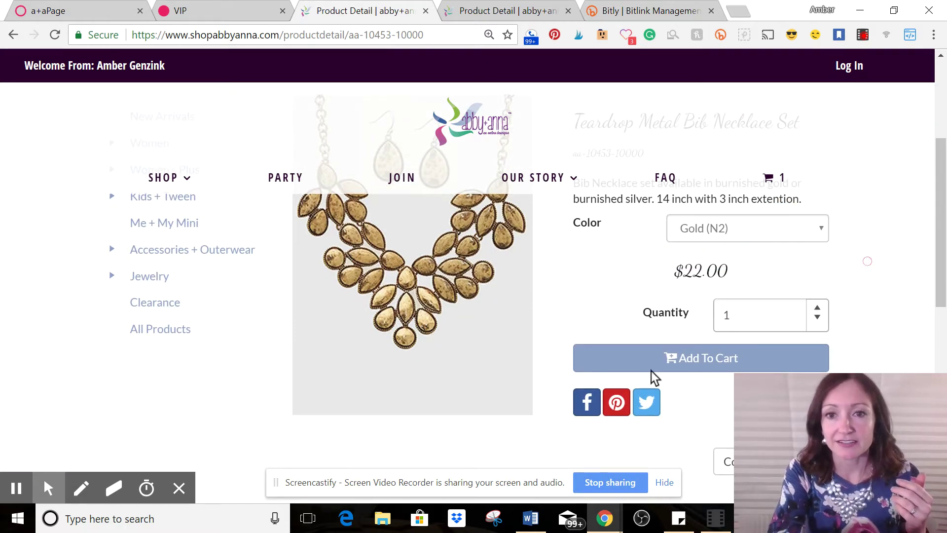
Copy the necklace set's product share URL from the Twitter share window
click(646, 402)
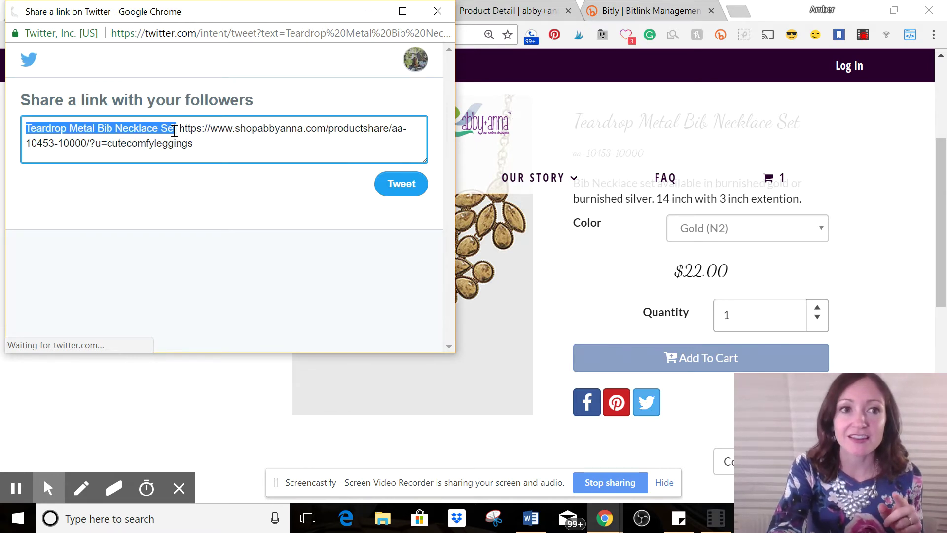
drag(180, 129, 202, 144)
key(ctrl+c)
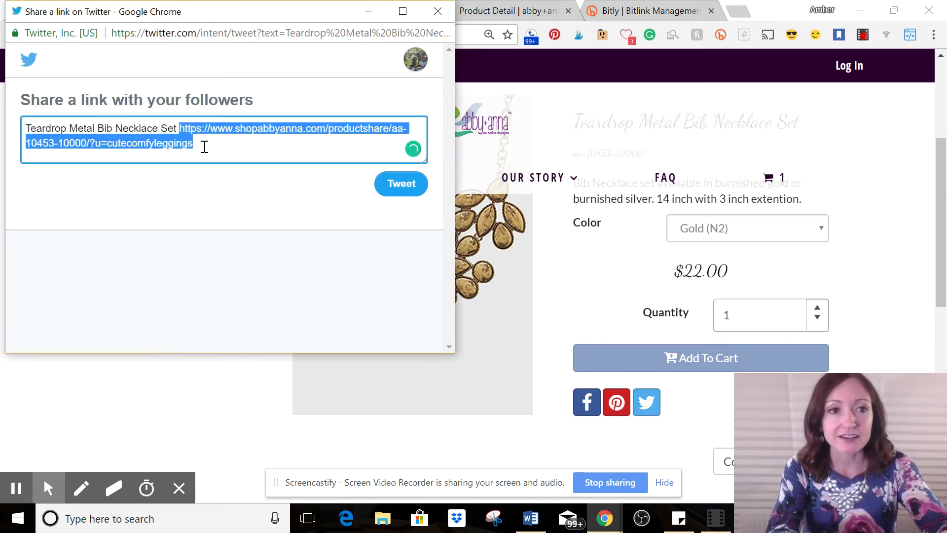
click(436, 11)
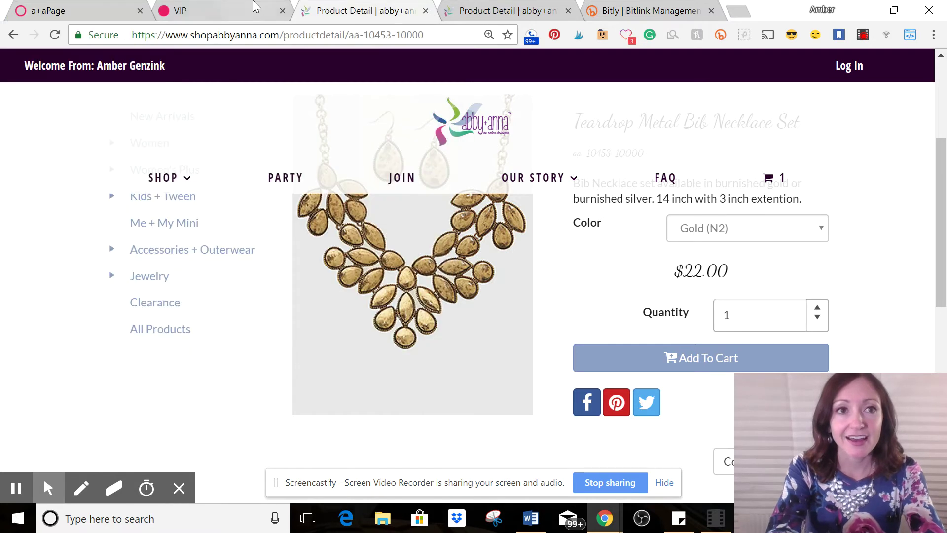
click(607, 15)
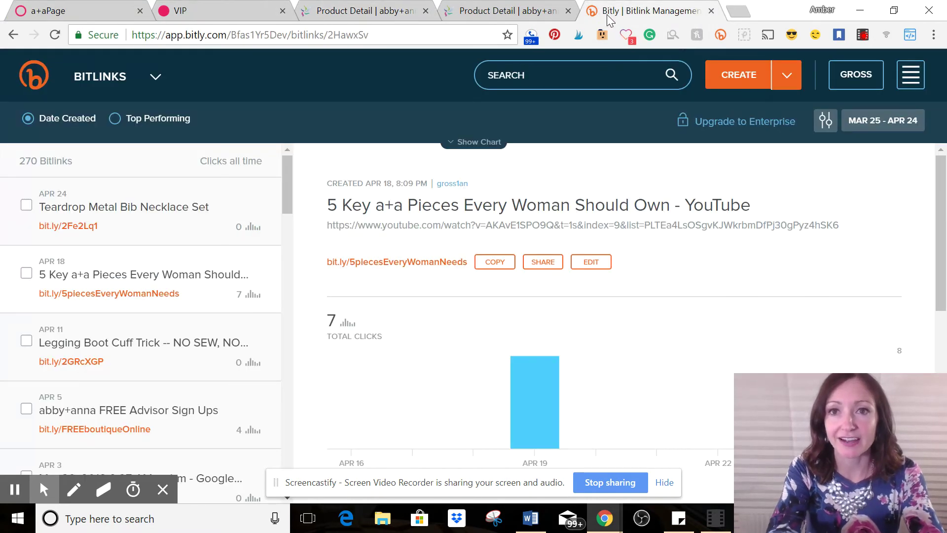
Create a new bitlink from the pasted Teardrop Metal Bib Necklace Set product URL
click(718, 72)
key(ctrl+v)
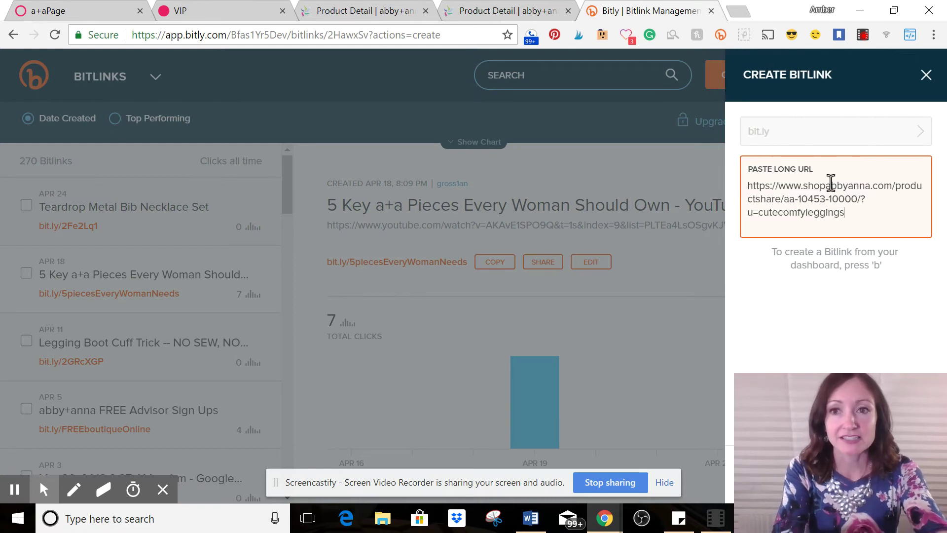
key(Return)
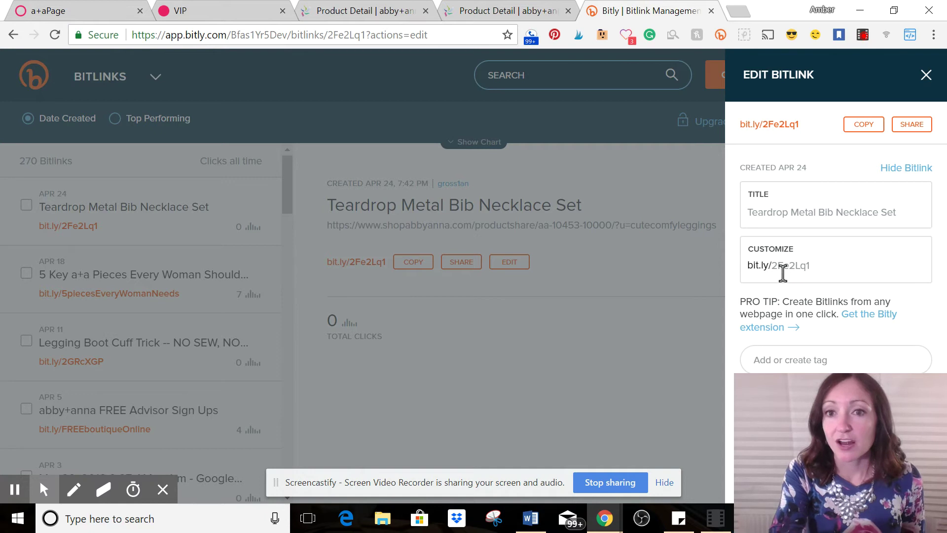
Try the custom back-half NecklaceSet, which Bitly rejects as already taken
drag(774, 265, 873, 268)
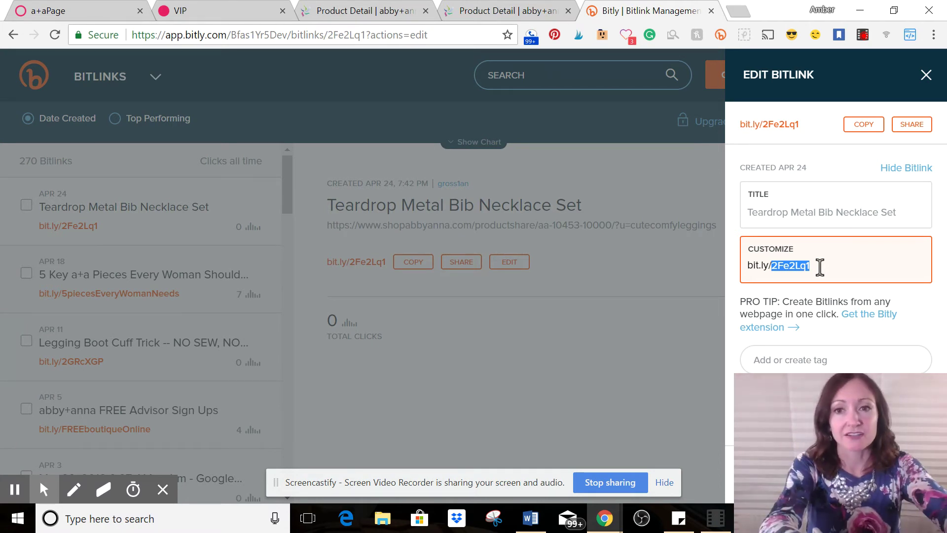
text(Neck)
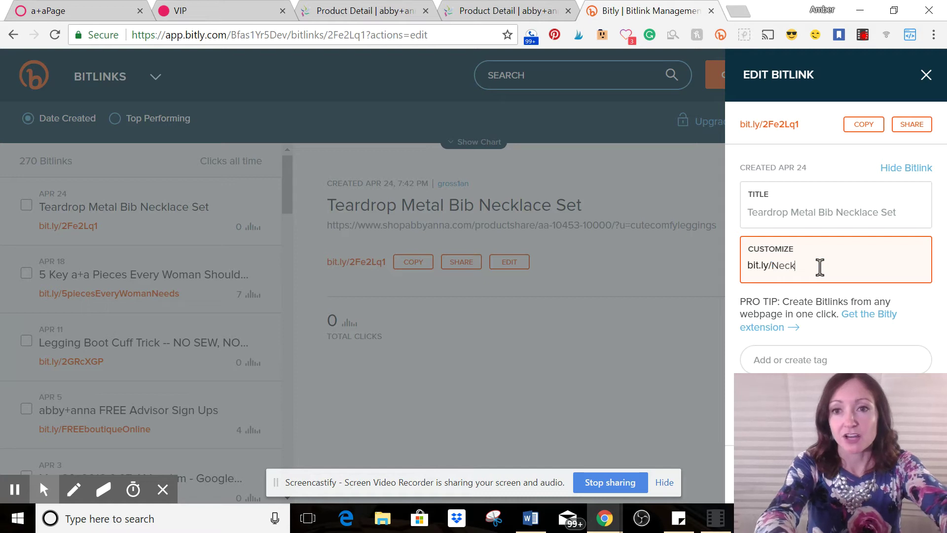
text(laceSet)
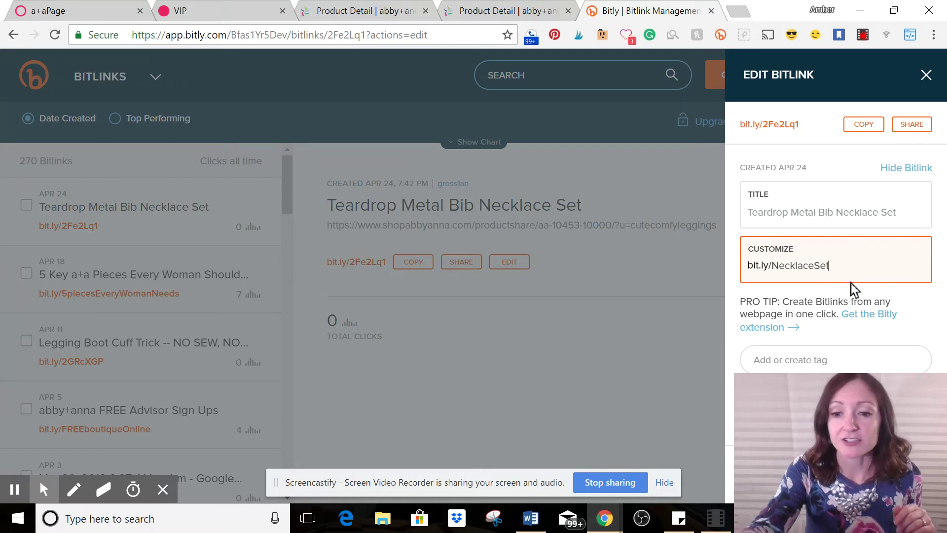
key(Return)
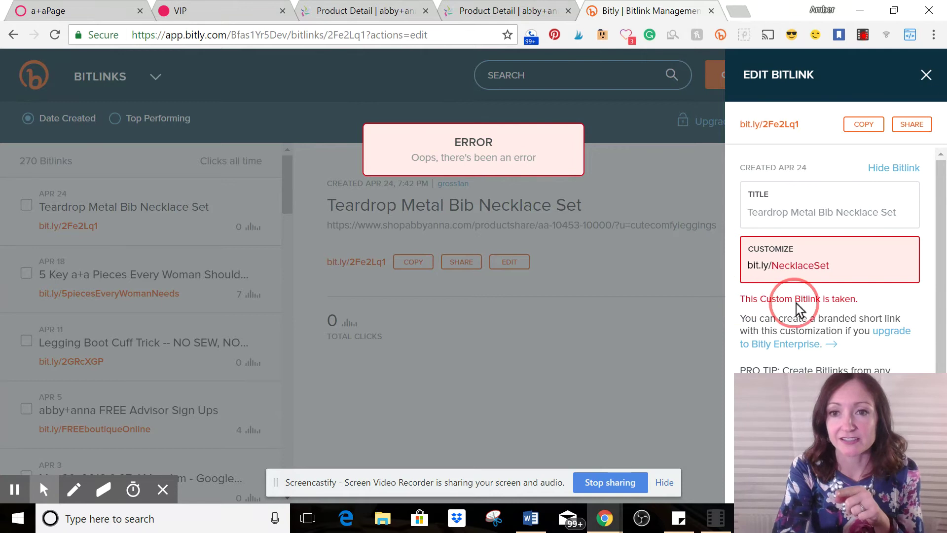
right_click(868, 306)
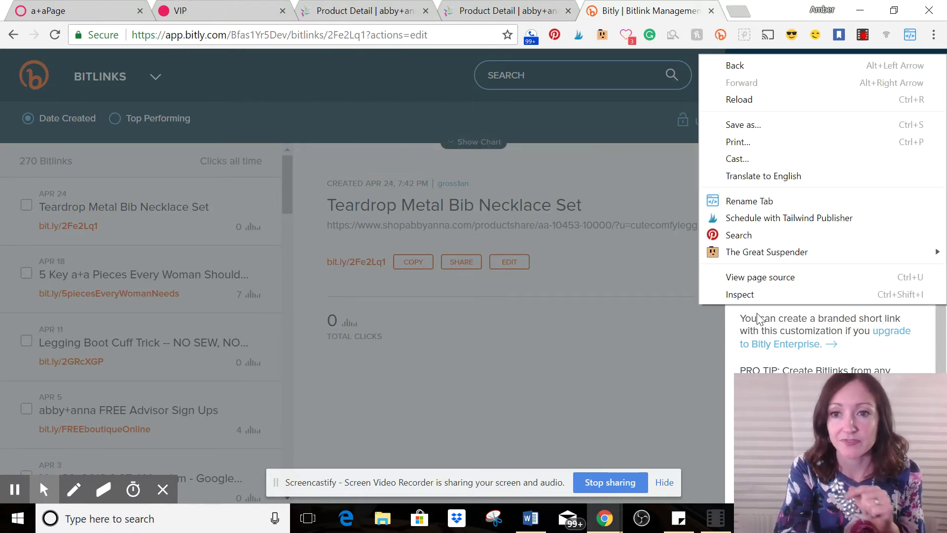
Change the necklace link's back-half to abbyannaNecklaceSet and copy the new short link
right_click(735, 332)
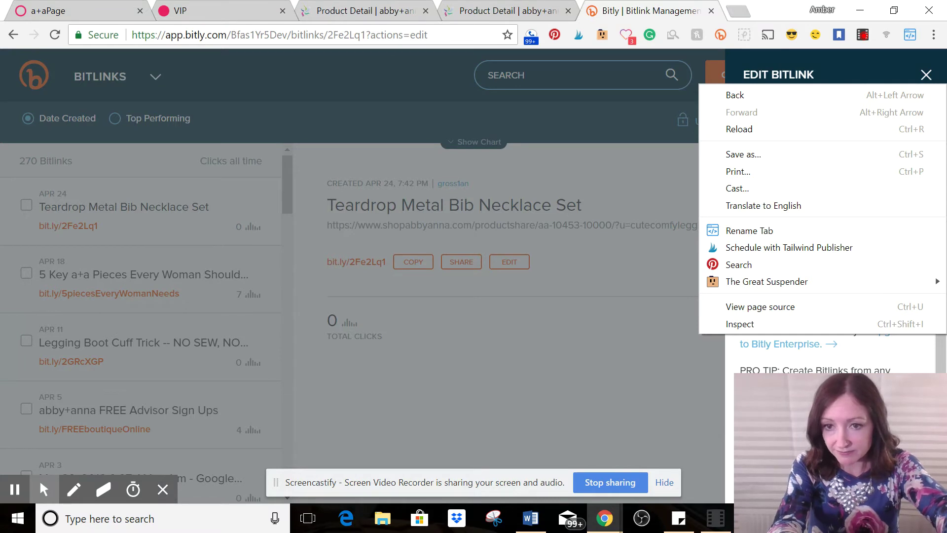
click(768, 289)
click(775, 265)
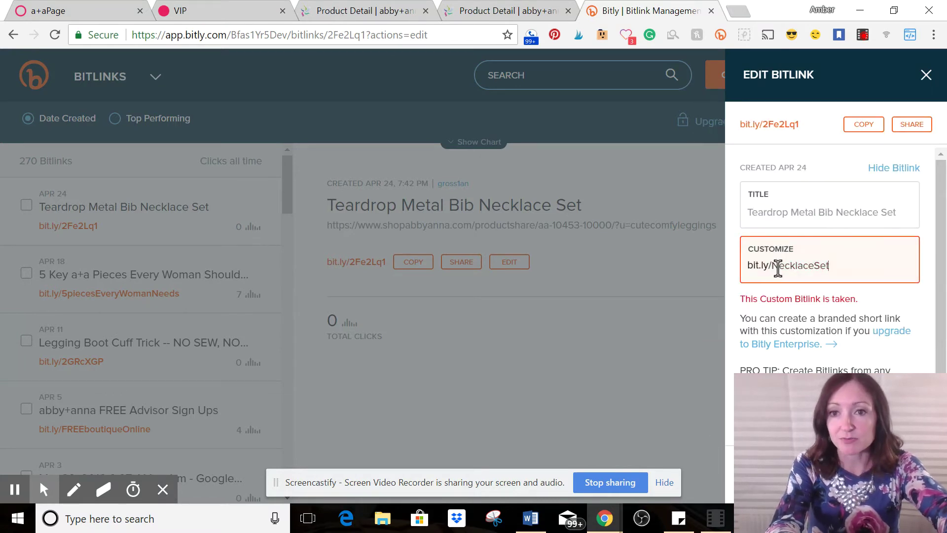
text(abbyanna)
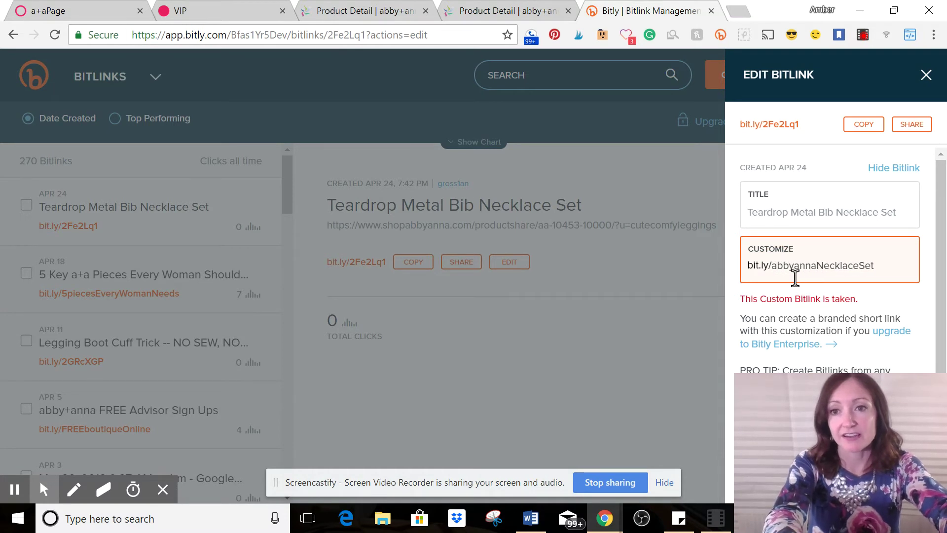
key(Return)
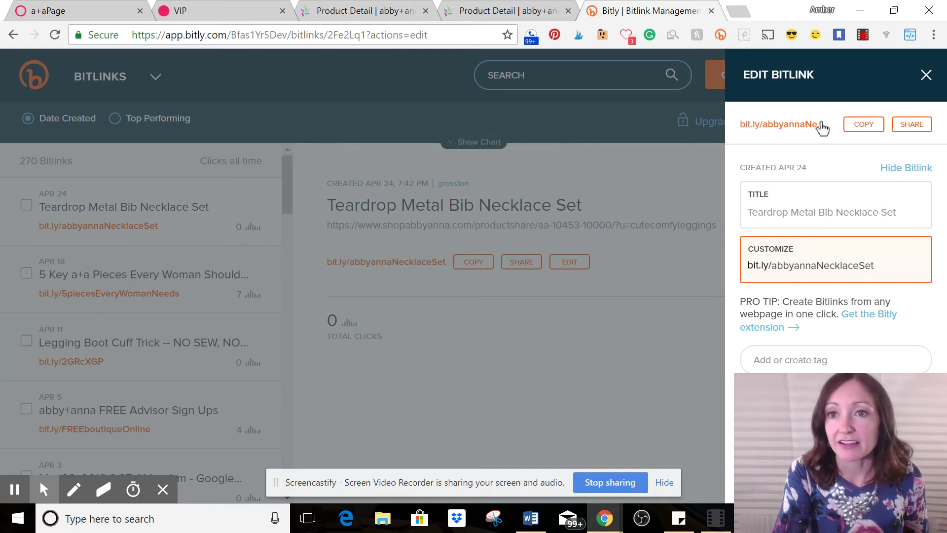
click(864, 125)
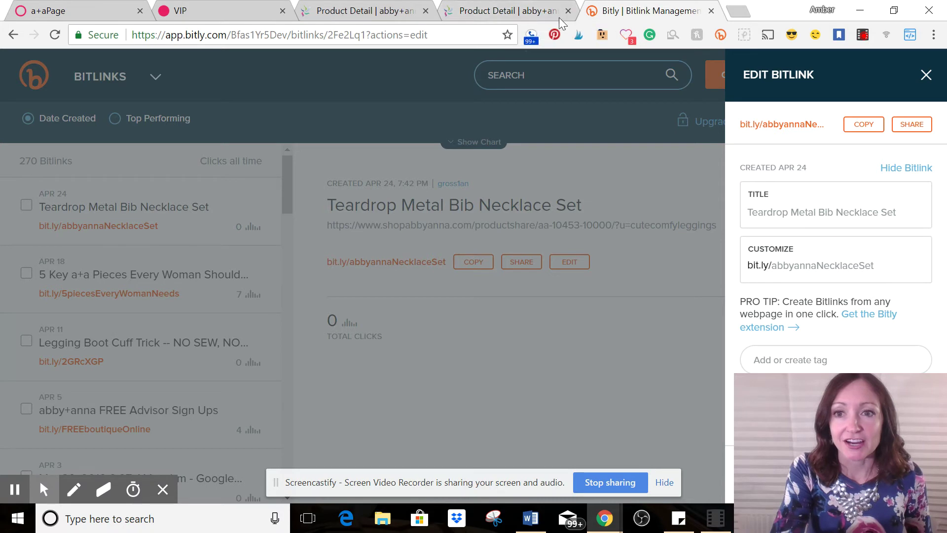
click(81, 10)
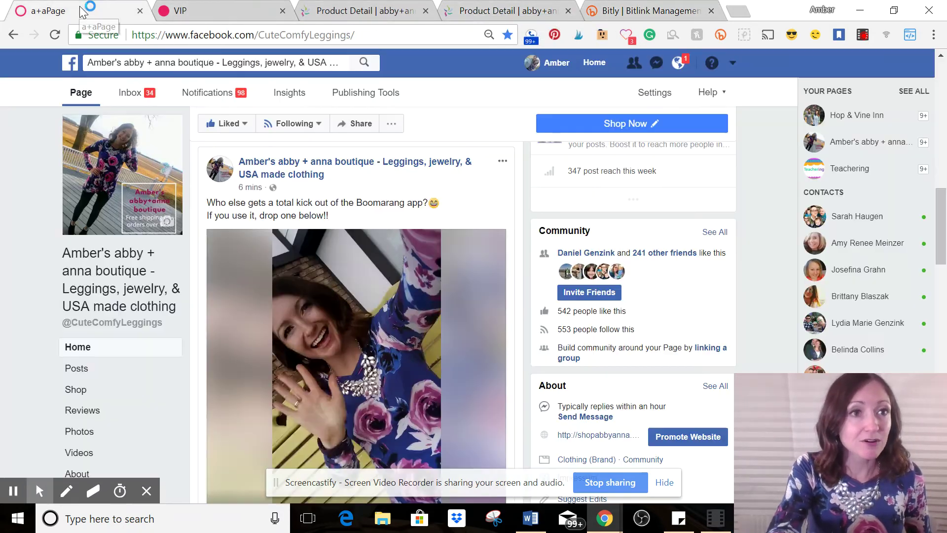
Edit the Boomerang post and add a 'Seen here:' line below its message
click(502, 163)
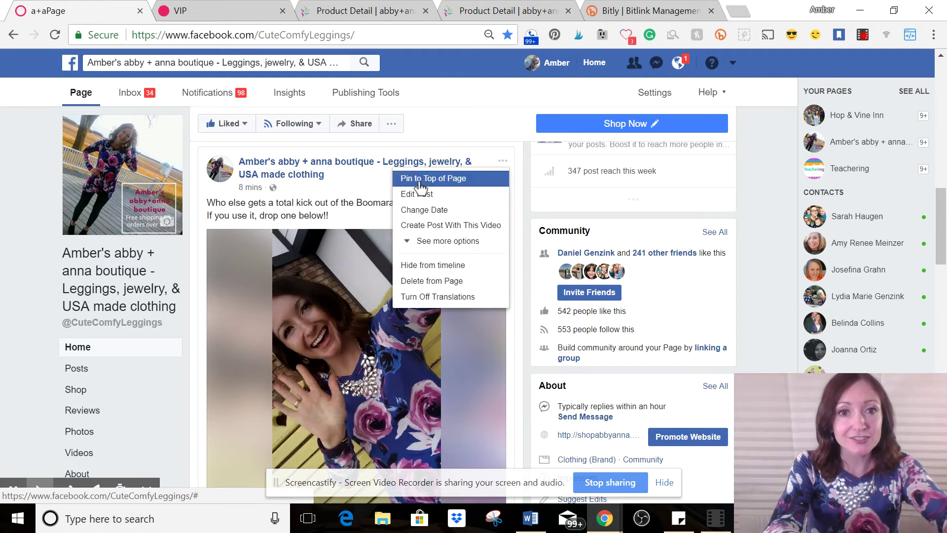
click(415, 194)
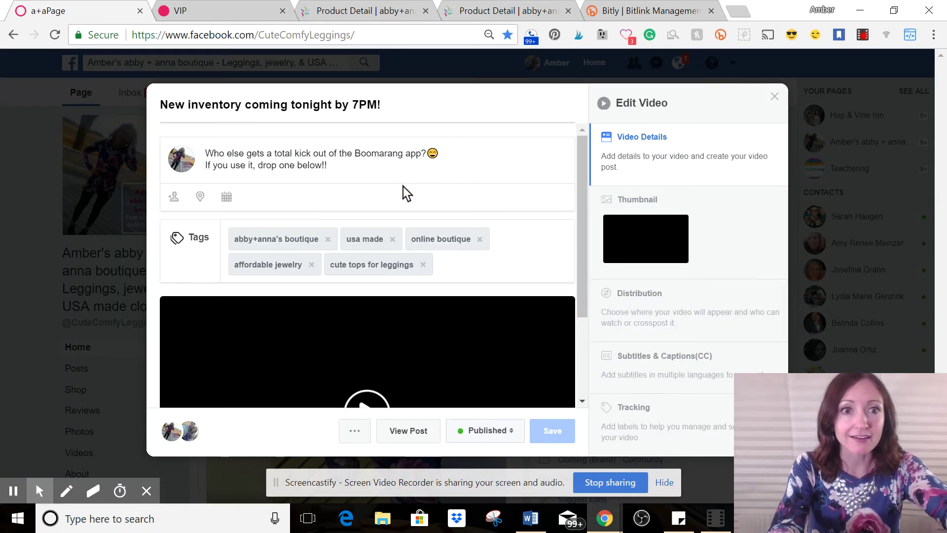
click(333, 167)
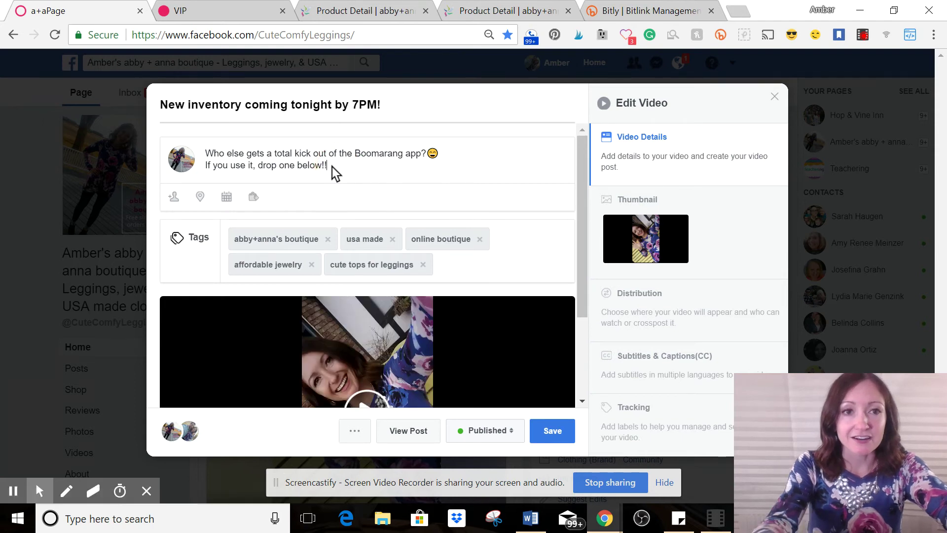
key(Return)
key(Return)
text(Seenh)
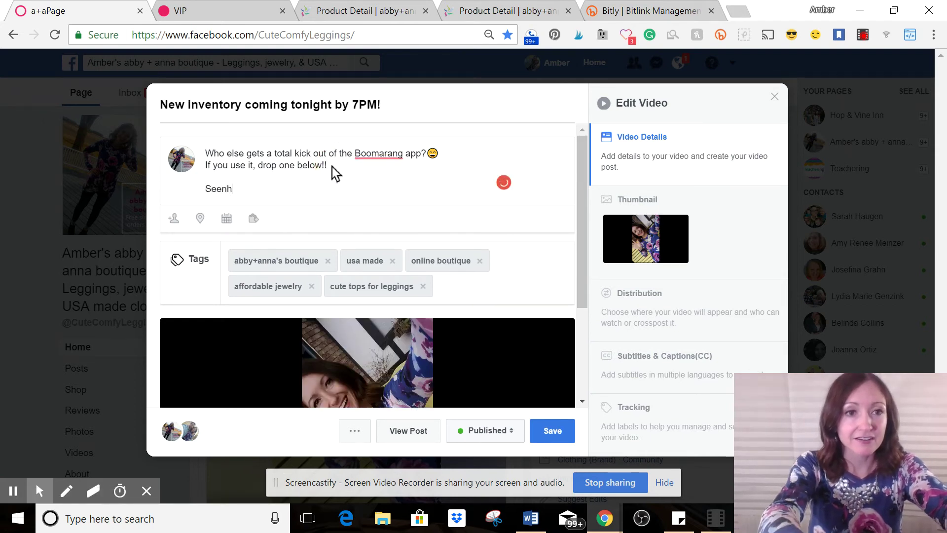
key(BackSpace)
text(here:)
key(Return)
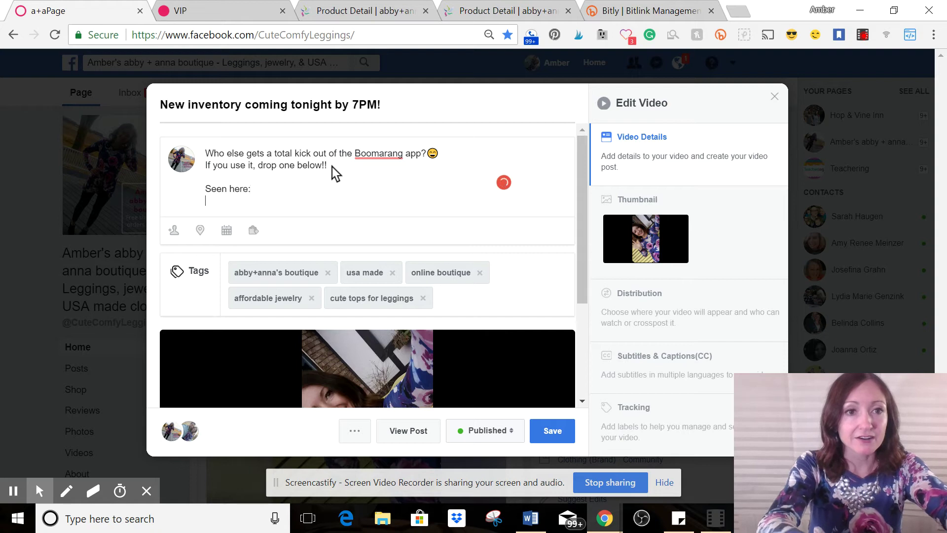
Add a 'Bib Necklace Set:' line followed by the pasted necklace short link
text(Nec)
key(BackSpace)
key(BackSpace)
key(BackSpace)
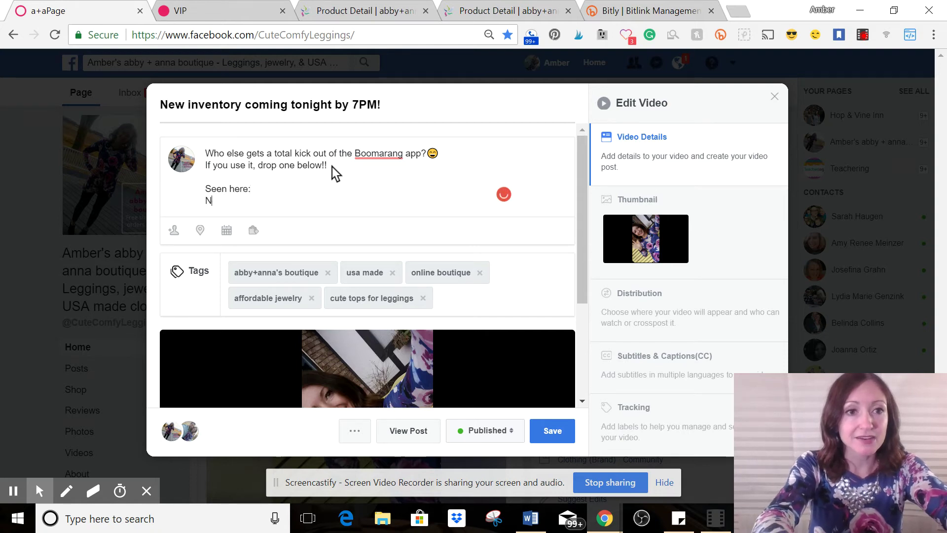
text(Bib Ne)
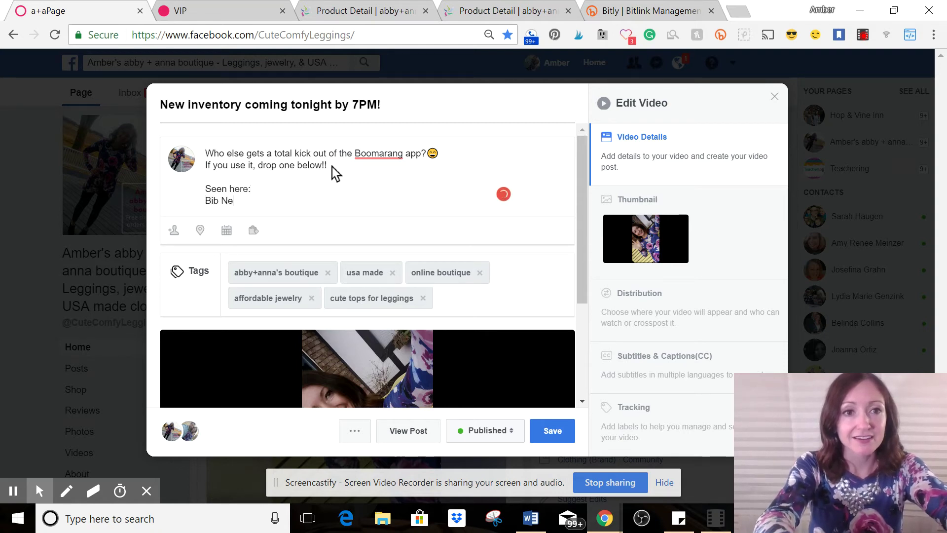
text(cklace Set:)
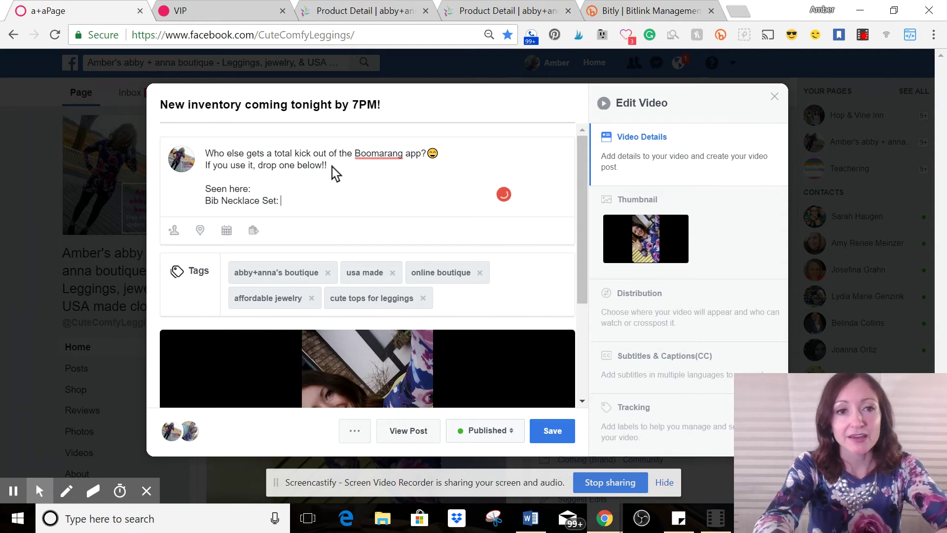
text(http://bit.ly/abbyannaNecklaceSet)
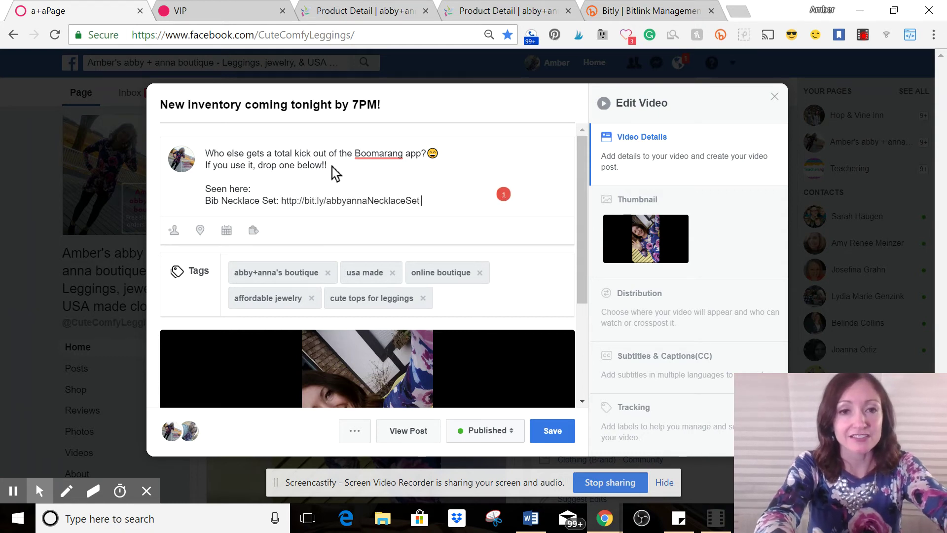
key(Return)
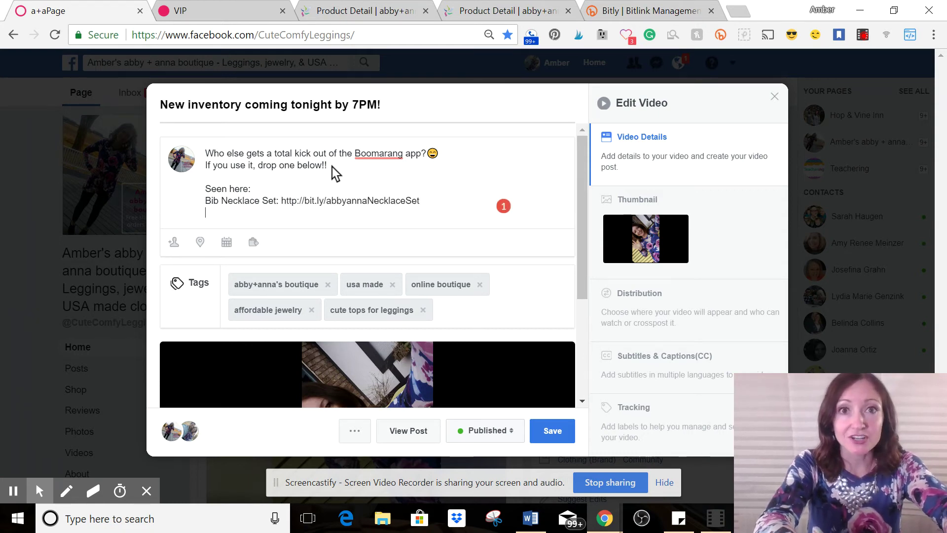
Add a 'Blue Floral Tunic' line, correcting it to a capital B
text(Ea)
key(BackSpace)
key(BackSpace)
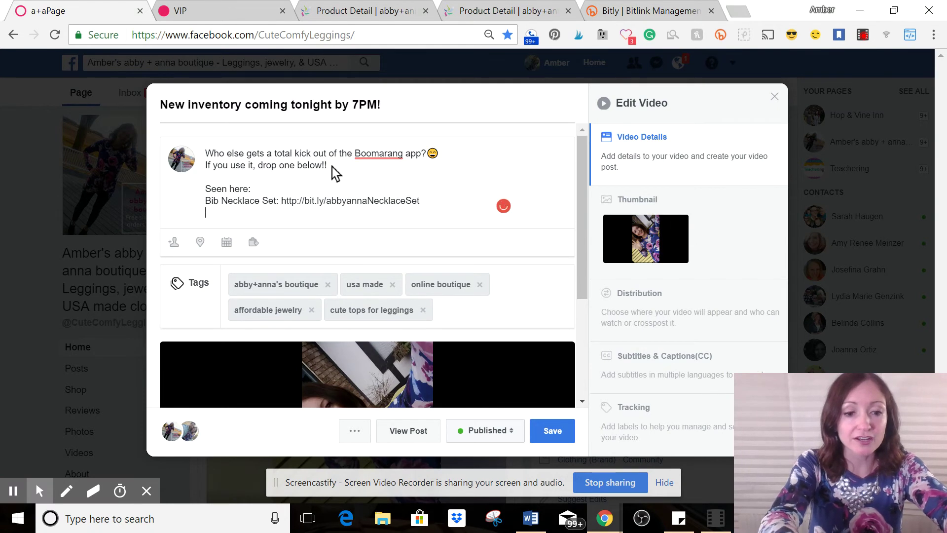
text(blue Fl)
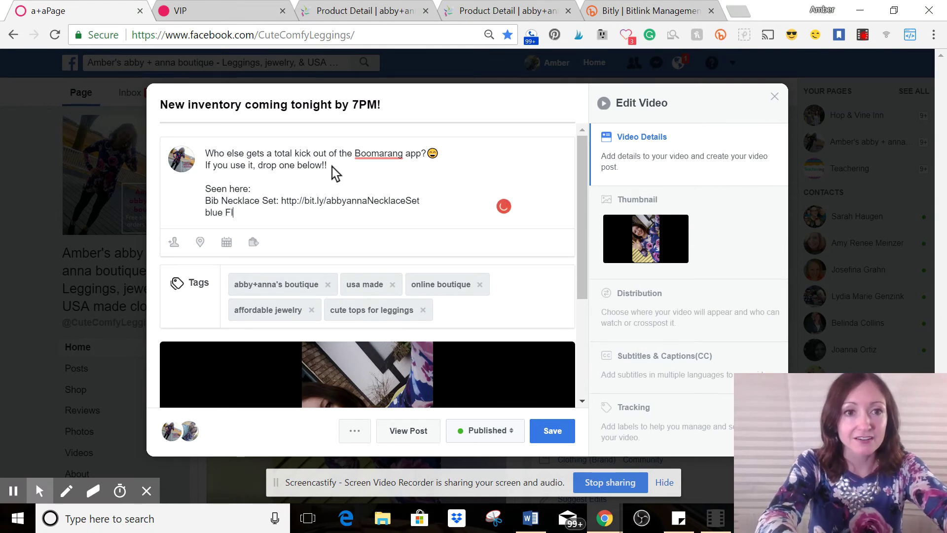
text(oral Tunic:)
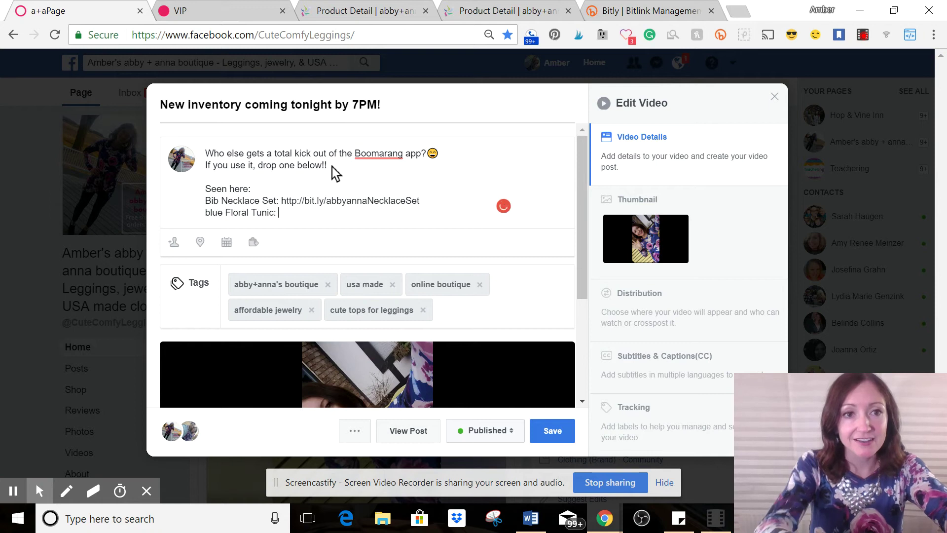
click(210, 212)
key(BackSpace)
text(B)
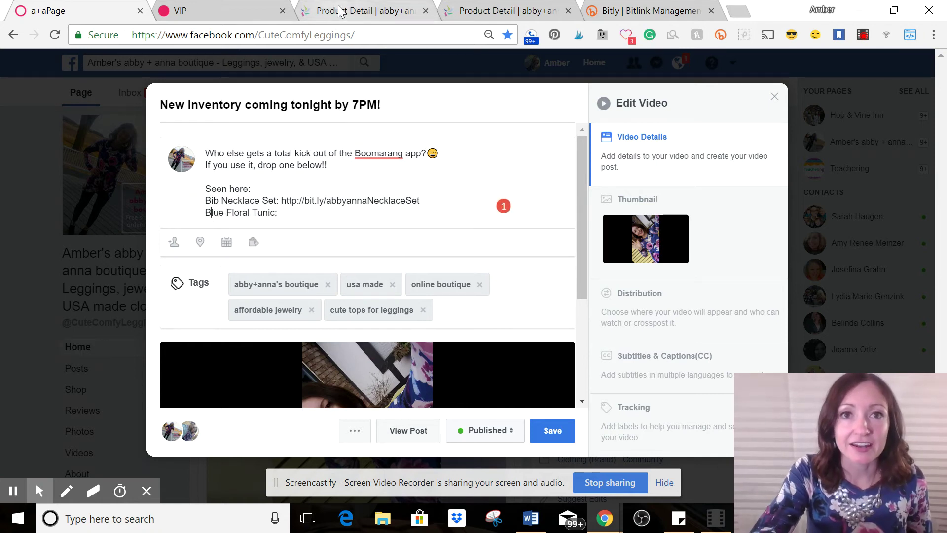
click(490, 11)
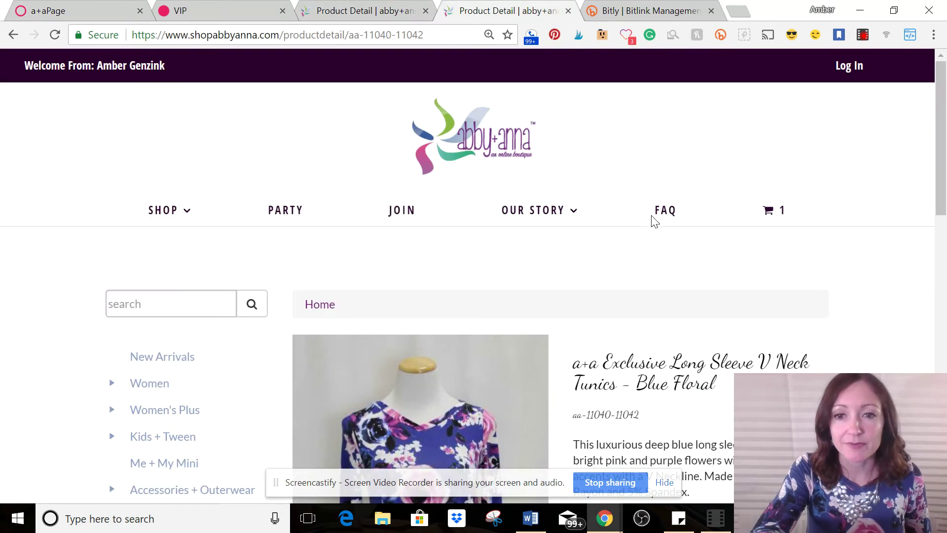
Select the Blue Floral tunic's full product share link in the Twitter share window
scroll(661, 271, down, 5)
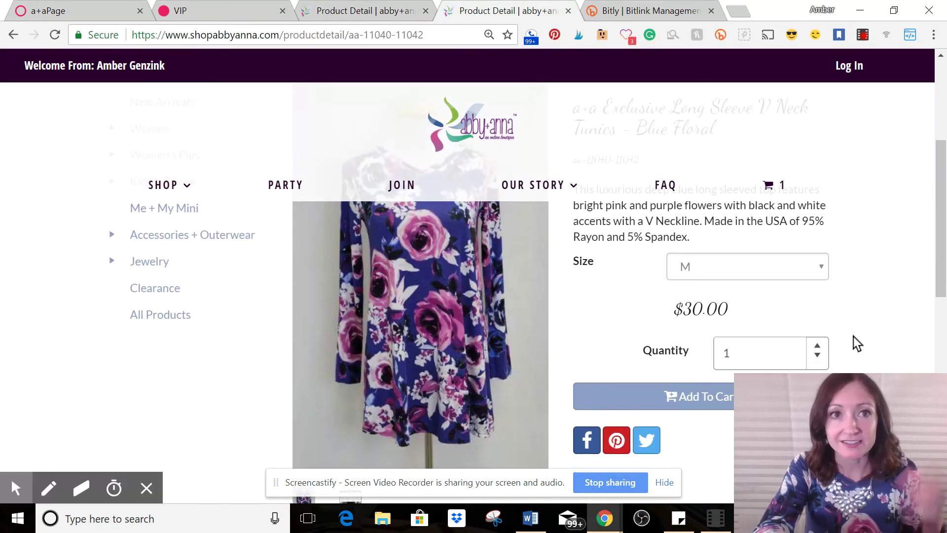
click(647, 433)
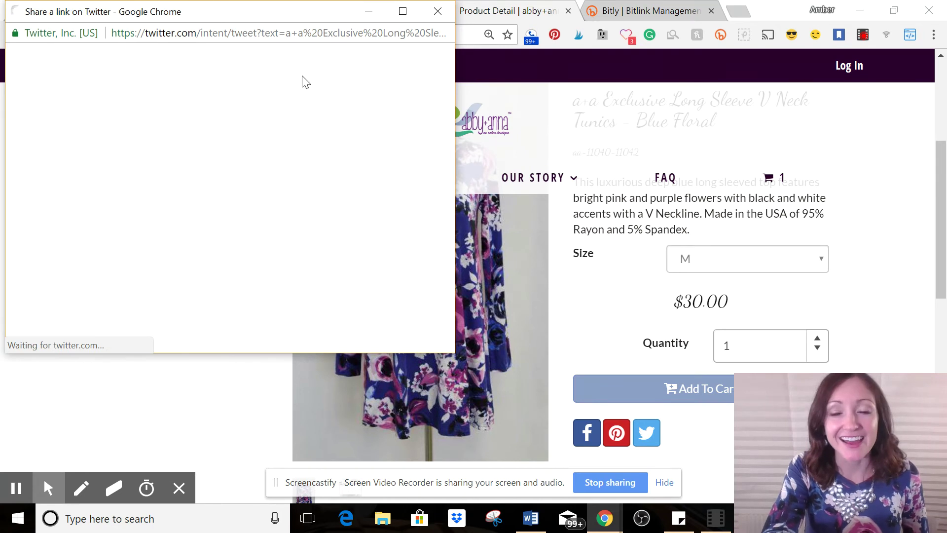
triple_click(194, 136)
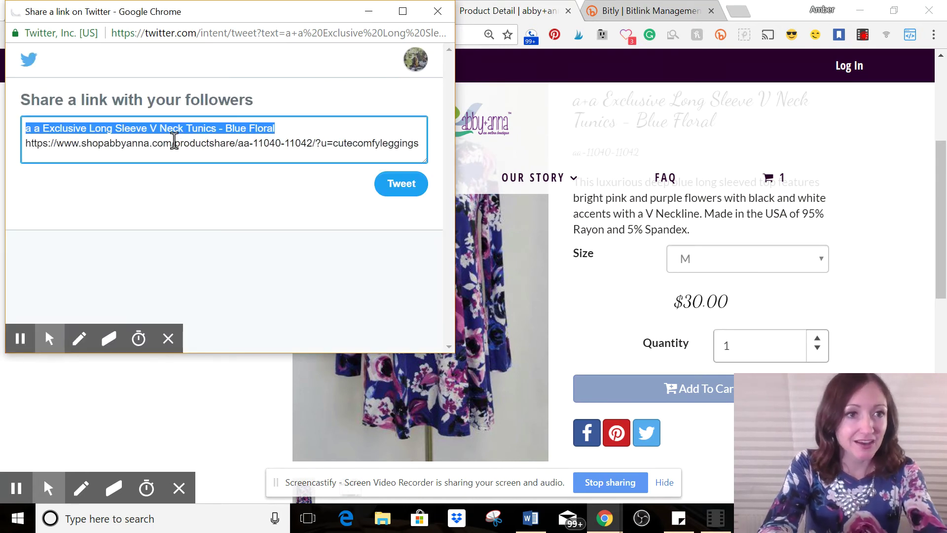
click(30, 145)
drag(30, 146, 241, 150)
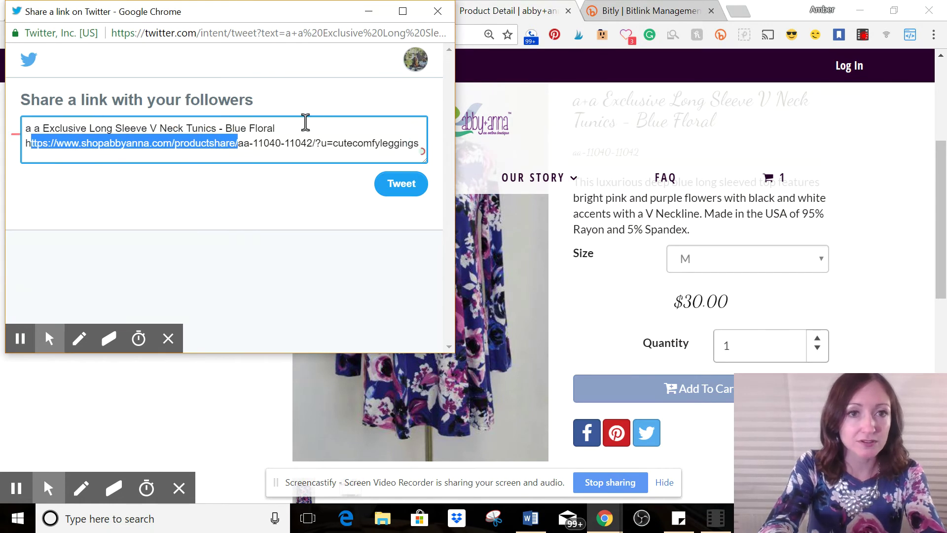
drag(25, 143, 419, 146)
key(ctrl+c)
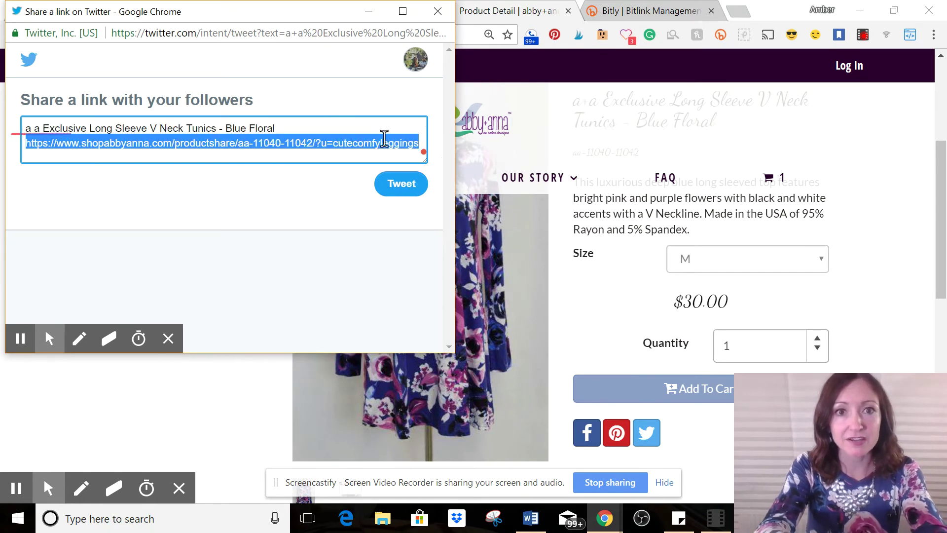
click(438, 11)
click(641, 11)
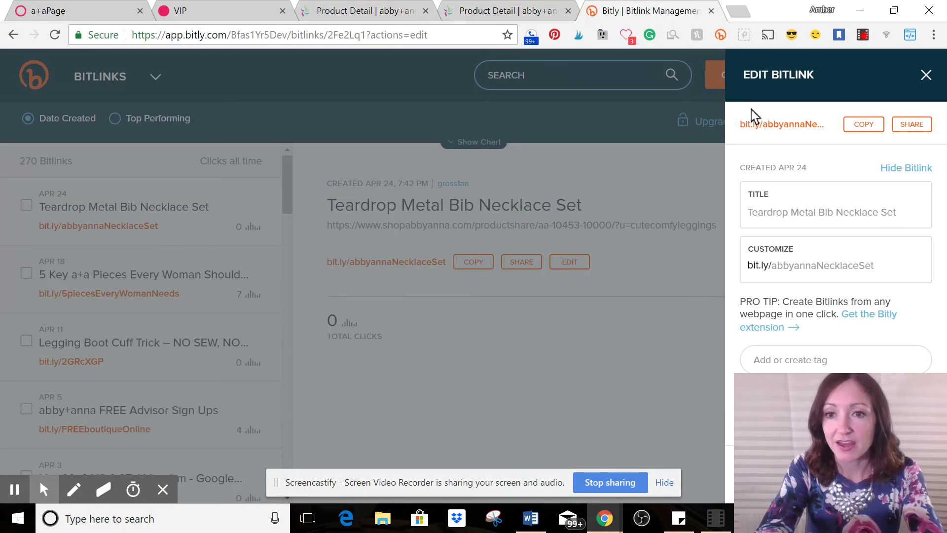
Close the necklace link's edit panel and create a new bitlink from the pasted tunic URL
click(925, 76)
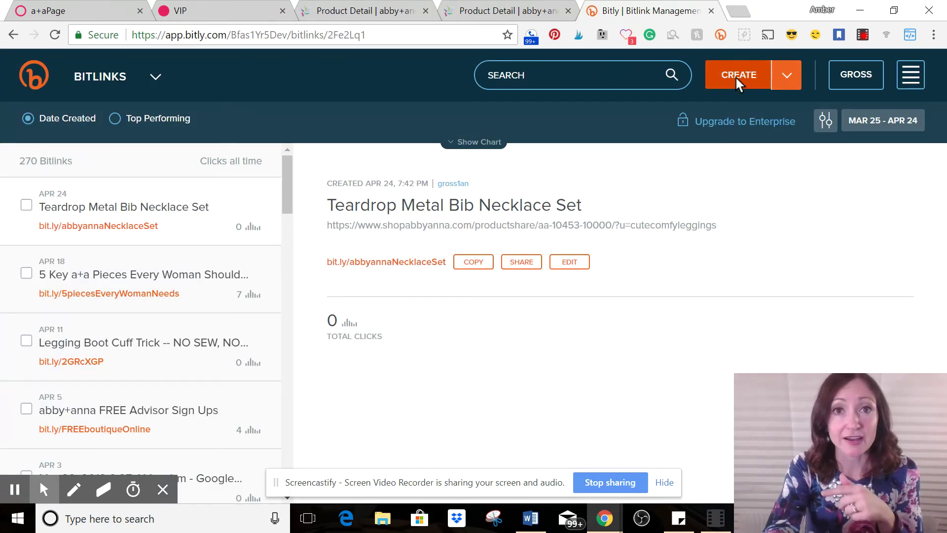
click(735, 75)
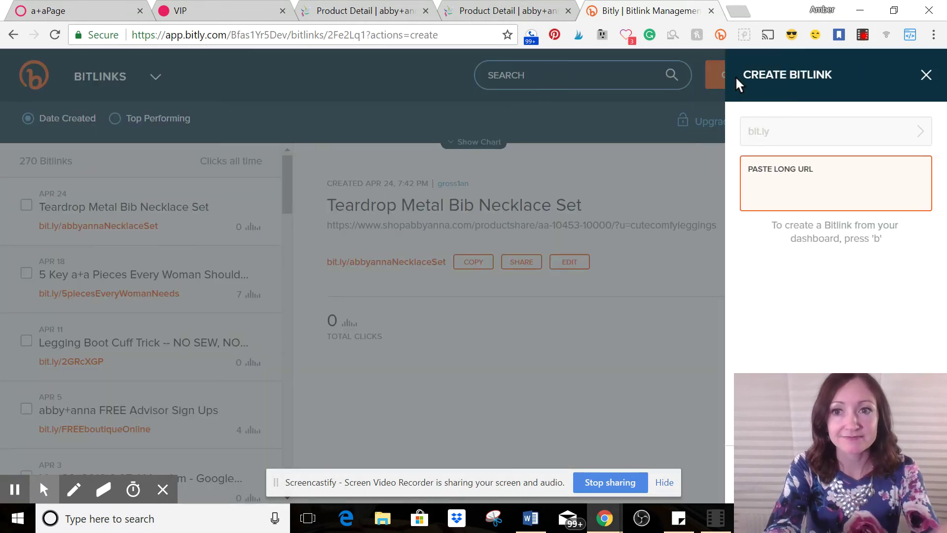
key(ctrl+v)
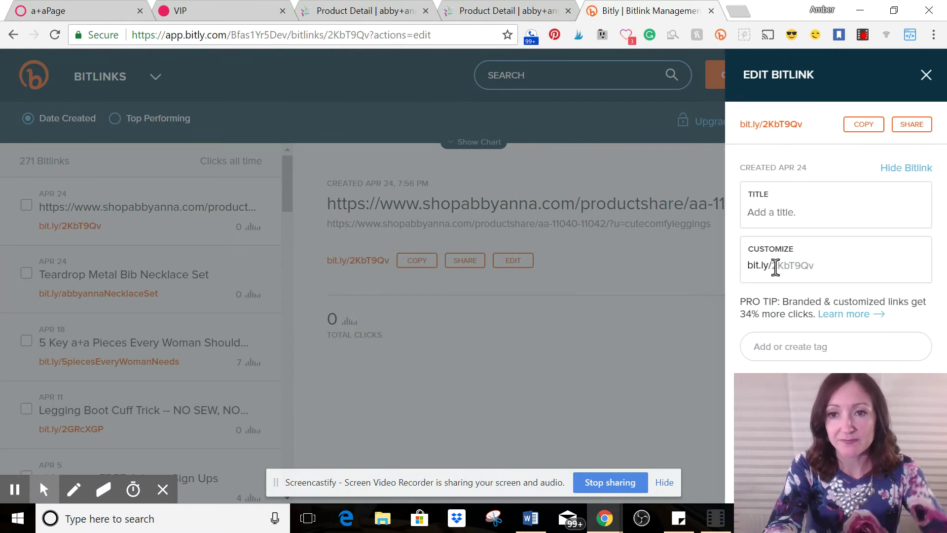
Set the tunic link's back-half to BlueFloralTunic and copy bit.ly/BlueFloralTunic
drag(777, 265, 829, 268)
key(BackSpace)
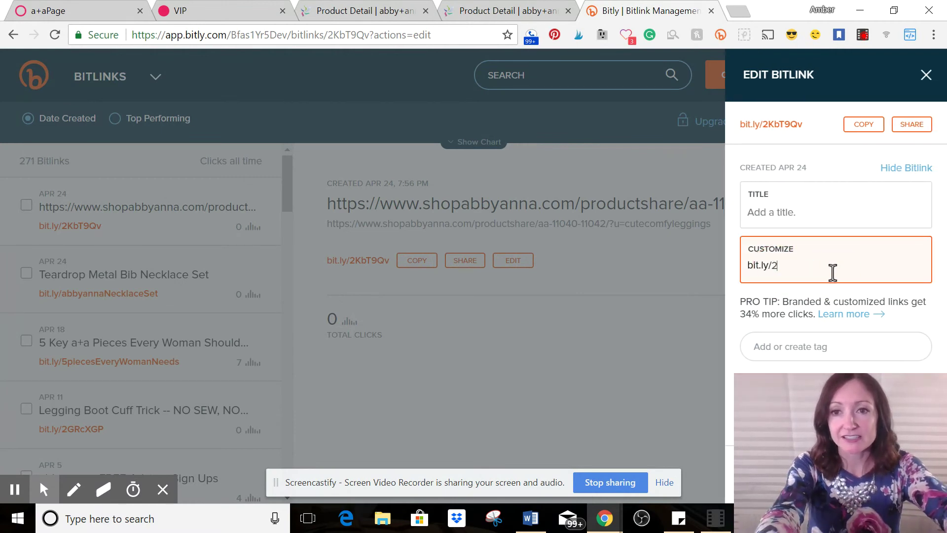
text(B)
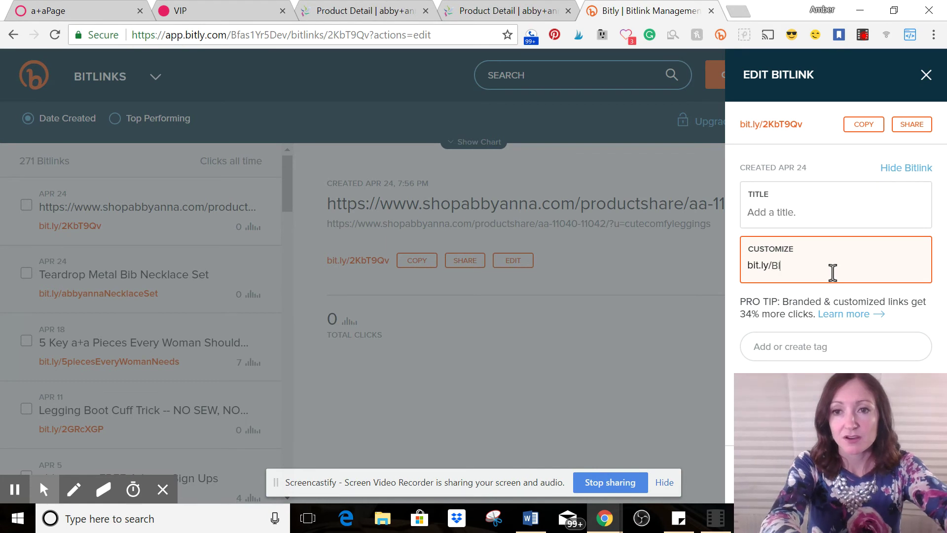
text(lueFloralTunic)
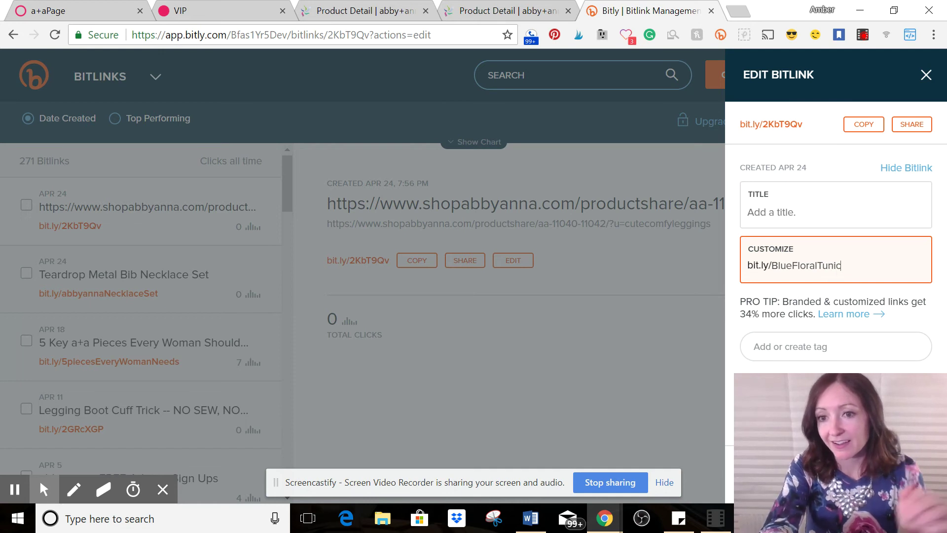
key(Tab)
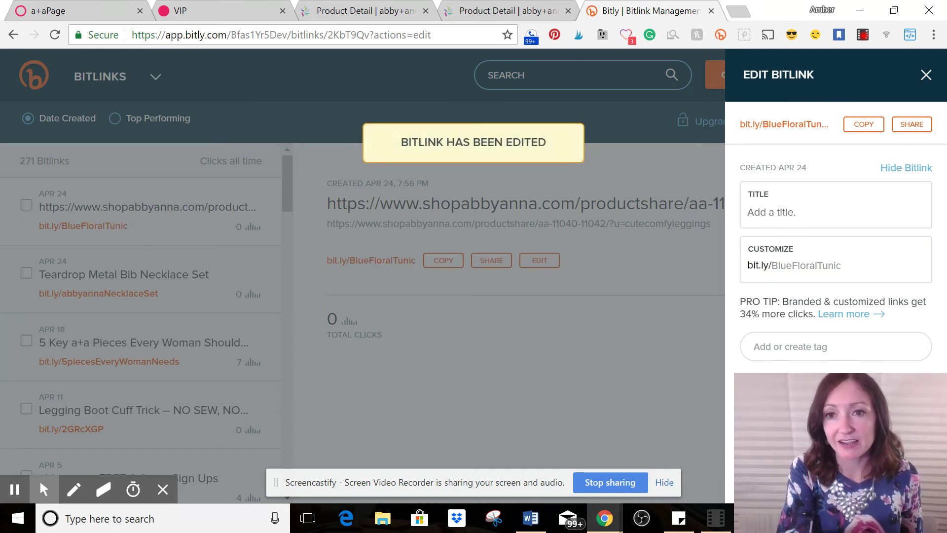
click(857, 127)
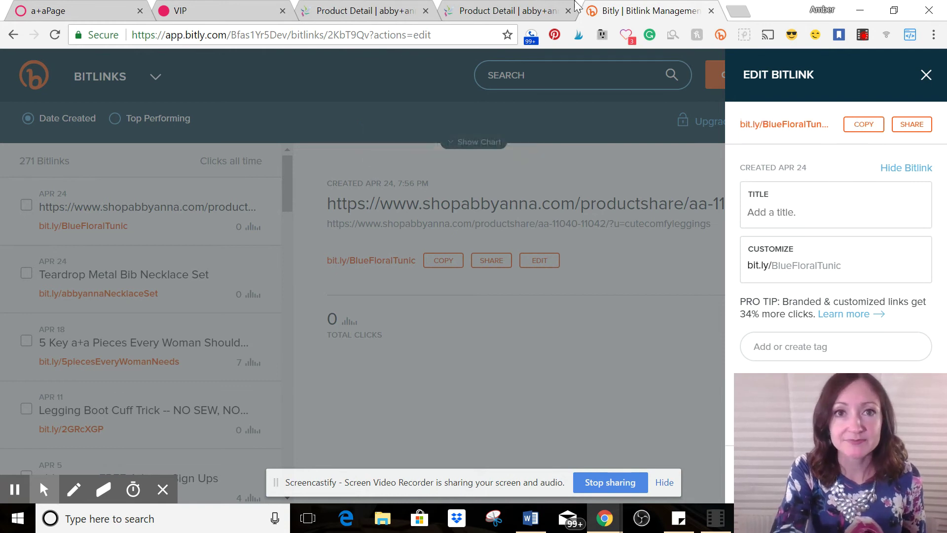
click(89, 10)
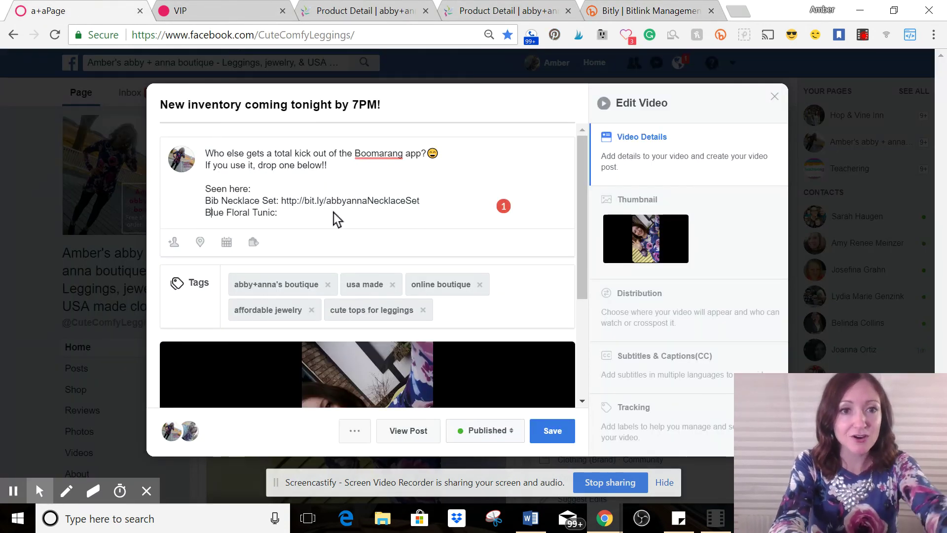
Paste bit.ly/BlueFloralTunic after 'Blue Floral Tunic:', save the post, and expand its full text
click(285, 217)
key(ctrl+v)
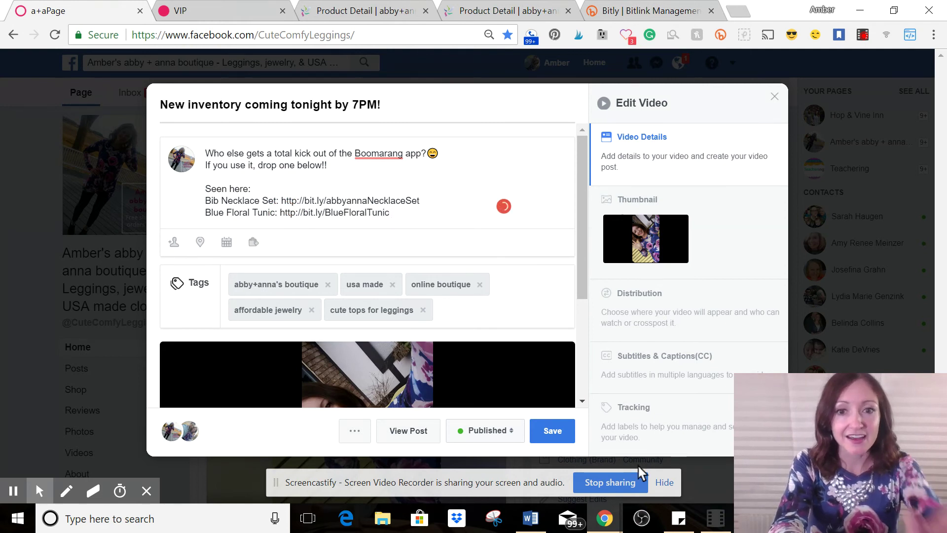
click(552, 440)
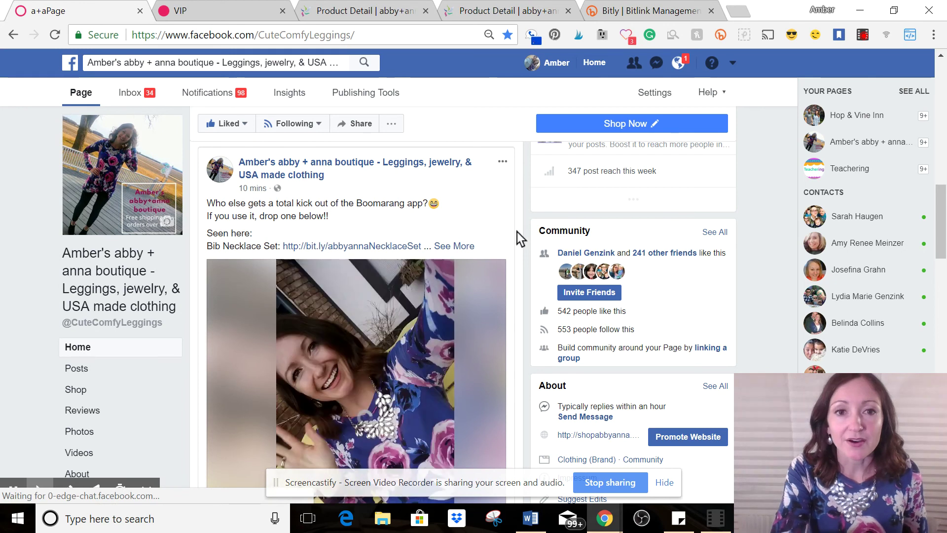
click(461, 246)
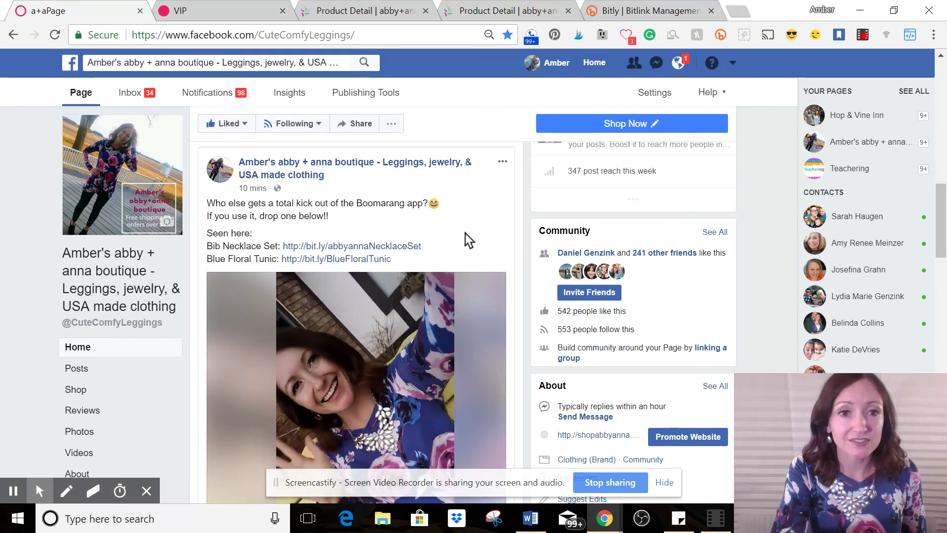
Check that the post's Bib Necklace Set link opens the shop's product page, then go back to Bitly
scroll(466, 232, down, 1)
click(407, 222)
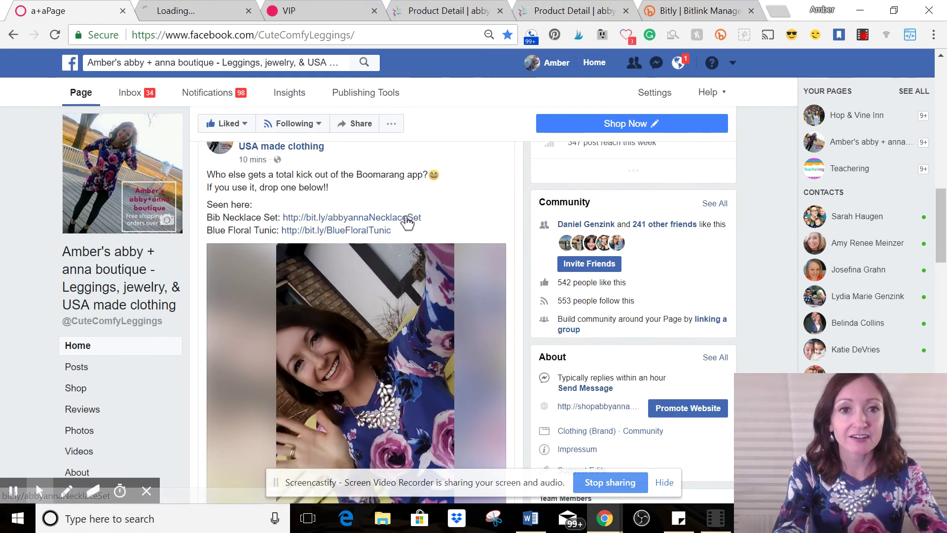
click(223, 8)
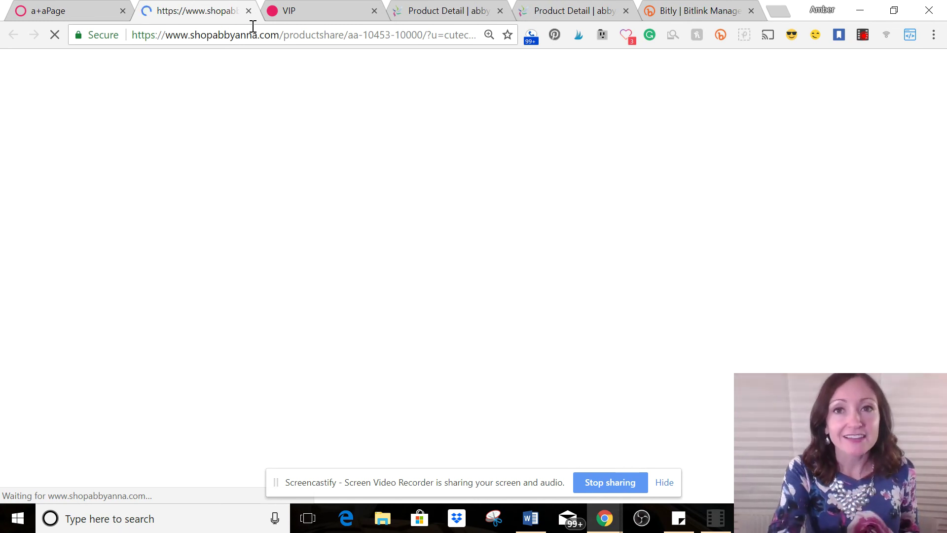
click(665, 14)
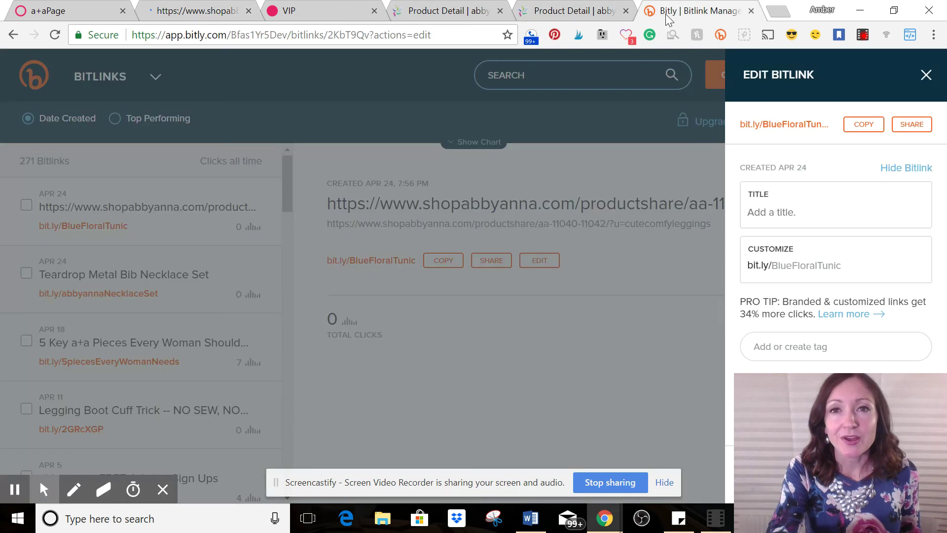
Dismiss the Edit Bitlink panel so the BlueFloralTunic record shows its destination and 0 clicks
click(927, 76)
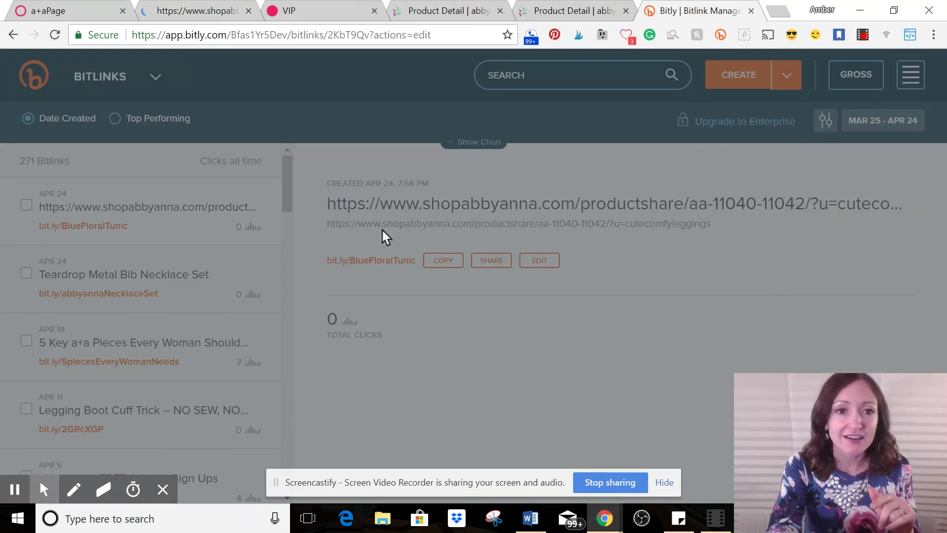